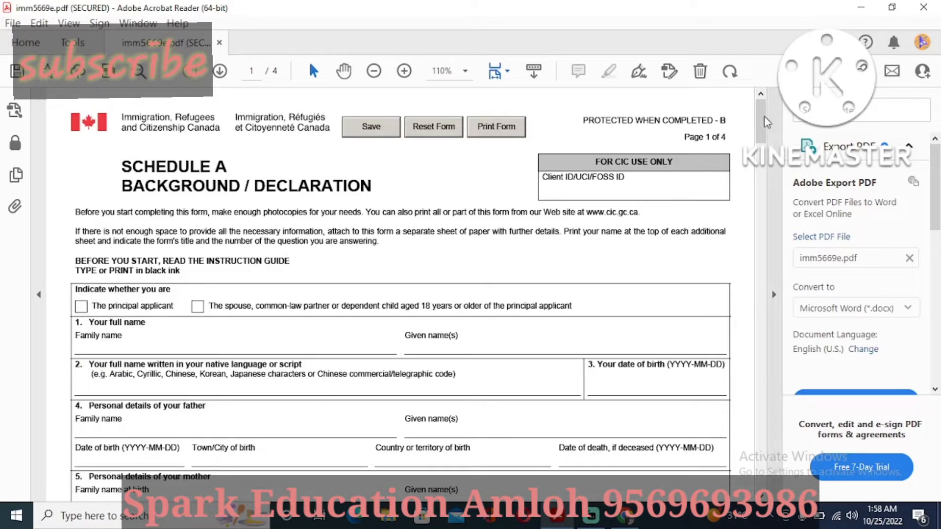
Indicate on the Schedule A form that the person is the principal applicant.
mouse_move(765, 122)
left_mouse_down()
mouse_move(765, 140)
mouse_move(765, 116)
left_mouse_up()
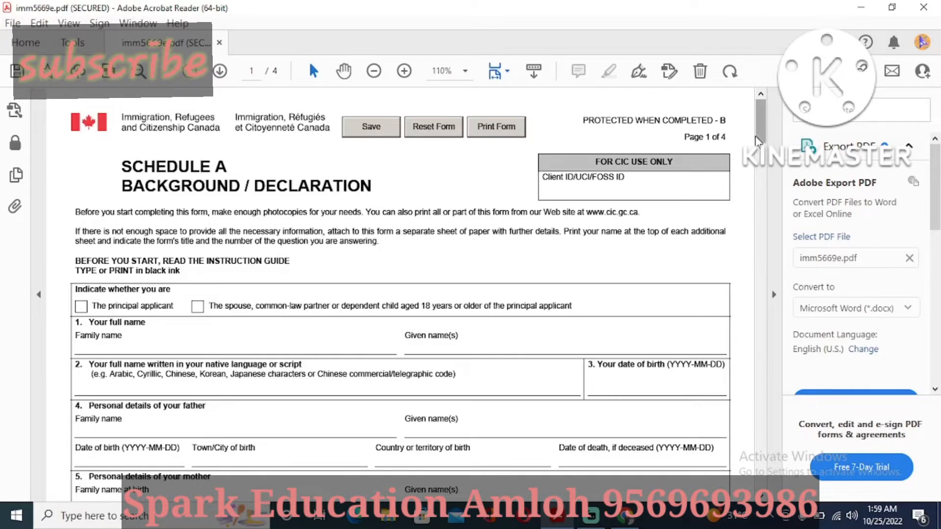
left_click_drag(759, 139, 757, 117)
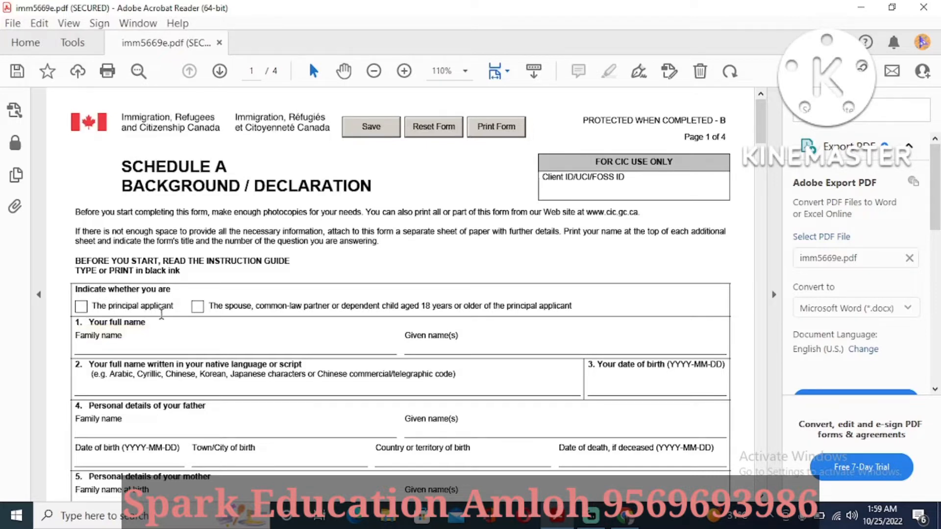
left_click(81, 308)
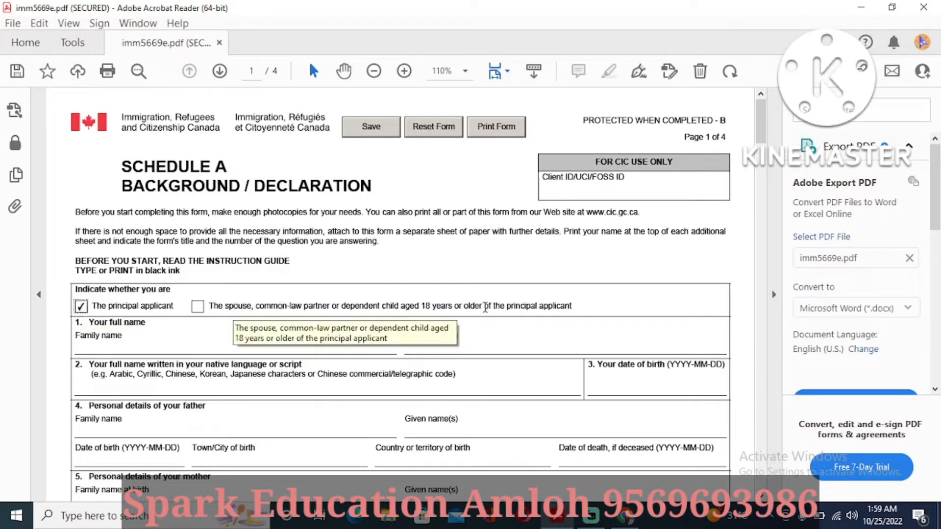
left_click(197, 307)
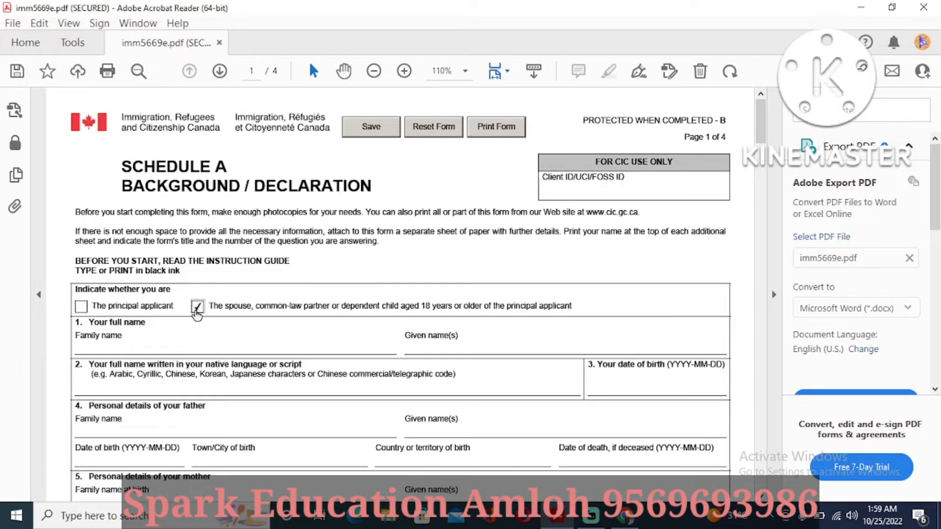
left_click(81, 311)
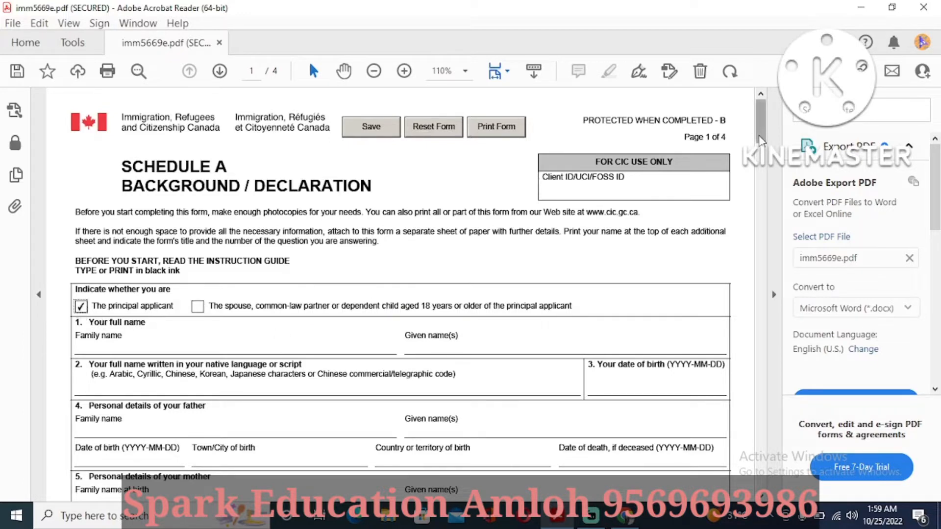
Enter the applicant's family name in the full name section.
left_click_drag(761, 135, 761, 148)
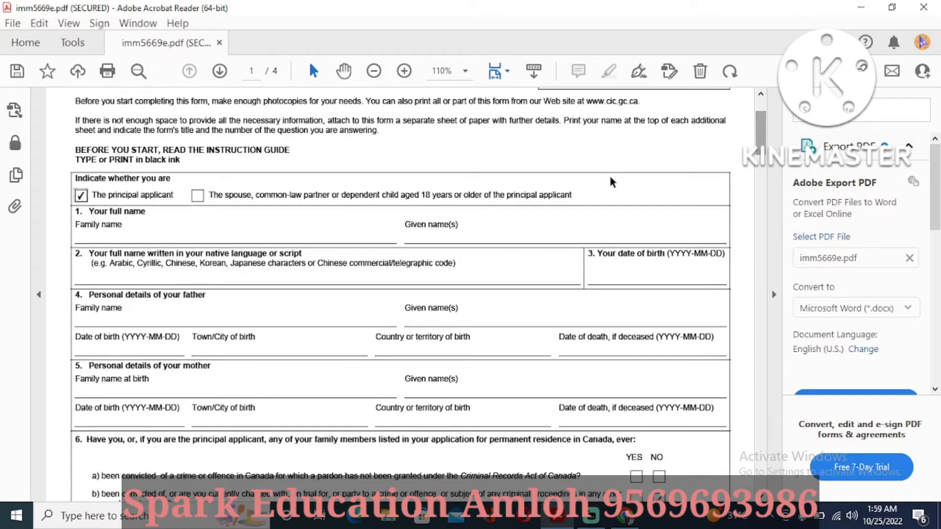
left_click(156, 238)
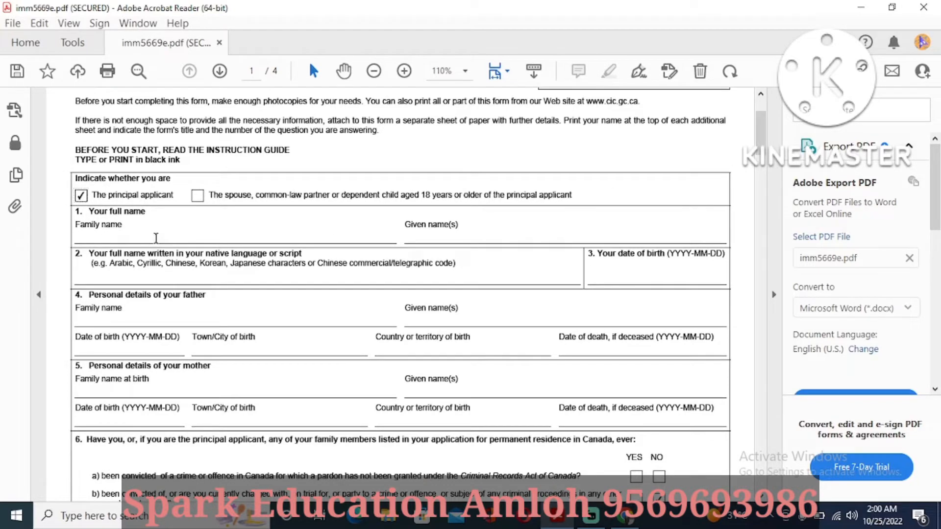
type("Nisha")
left_click(126, 277)
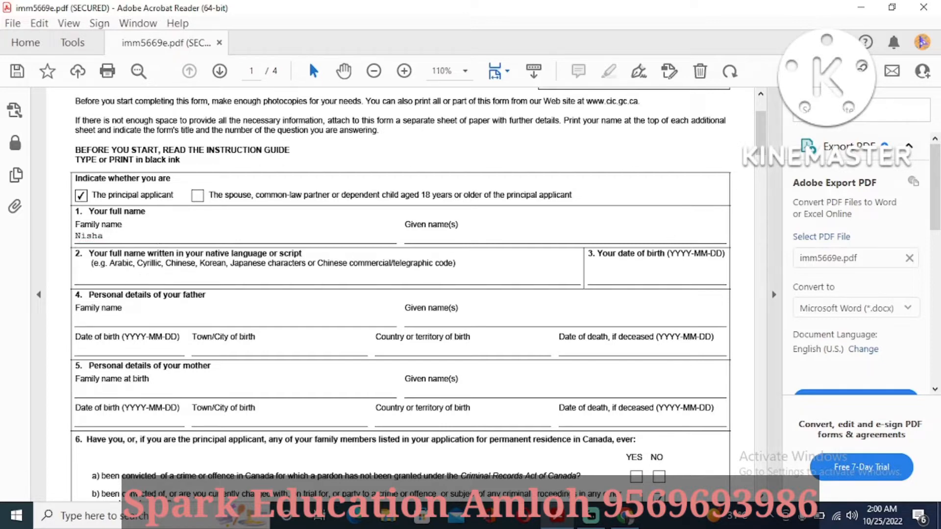
left_click_drag(757, 134, 760, 146)
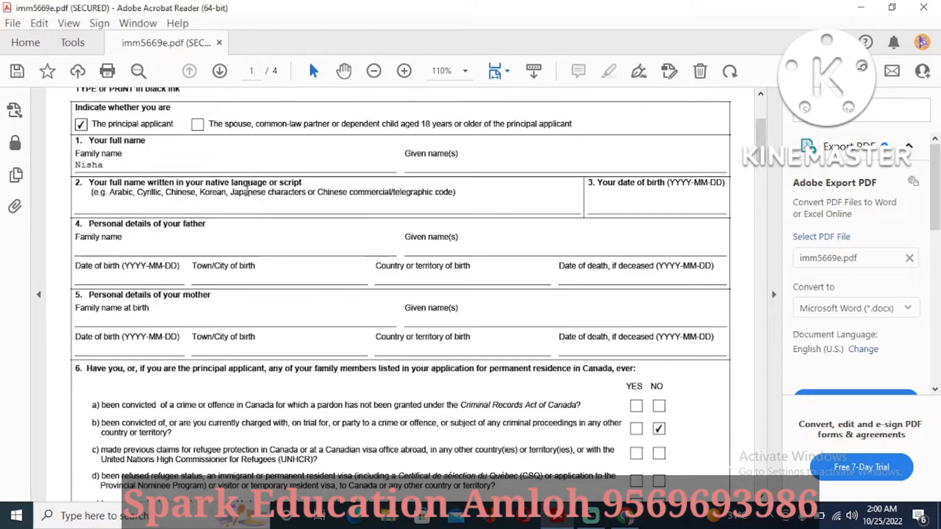
left_click(298, 205)
type("nisha")
key("BackSpace")
key("BackSpace")
key("BackSpace")
key("BackSpace")
Fill in the applicant's date of birth in question 3 and dismiss the date format notice.
left_click(614, 204)
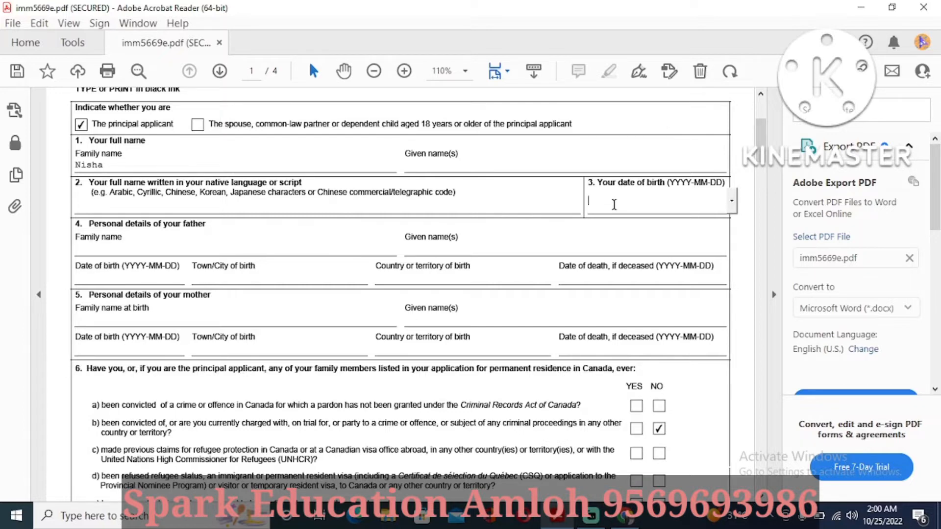
type("1999")
key("Return")
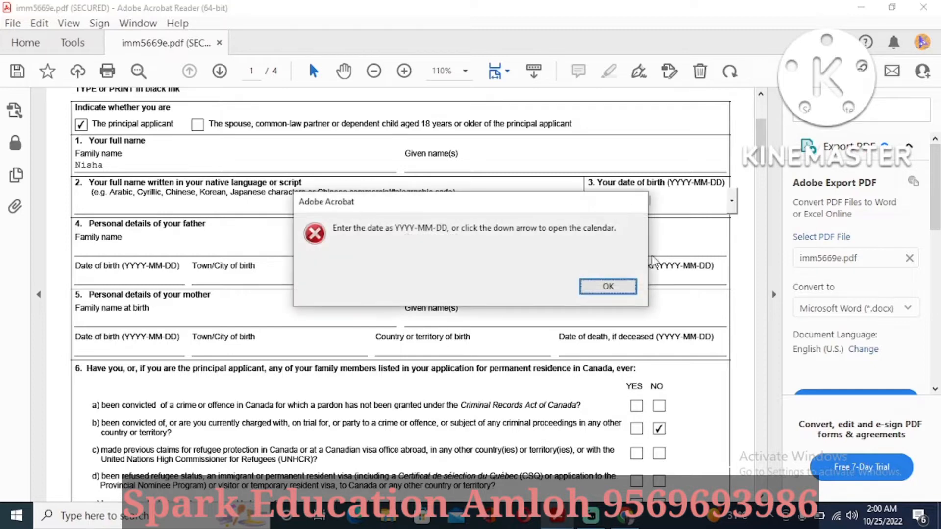
left_click(616, 293)
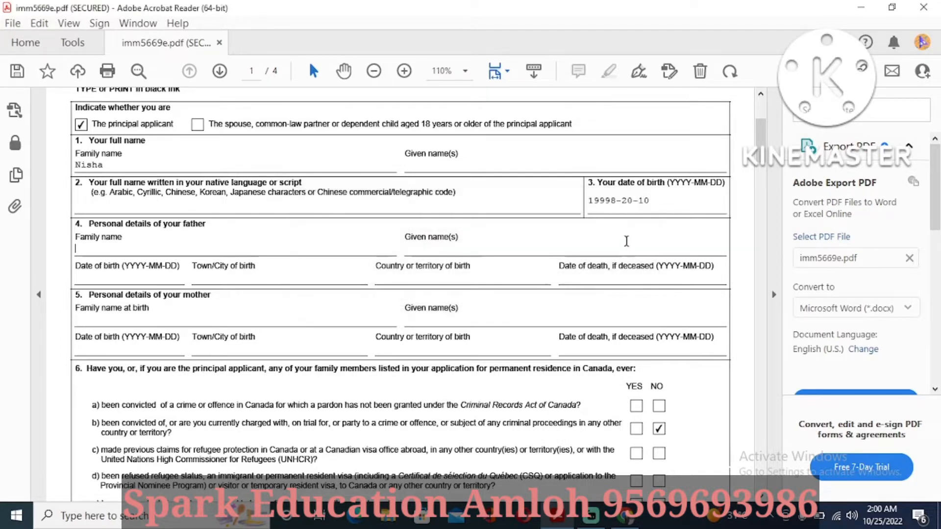
left_click(182, 252)
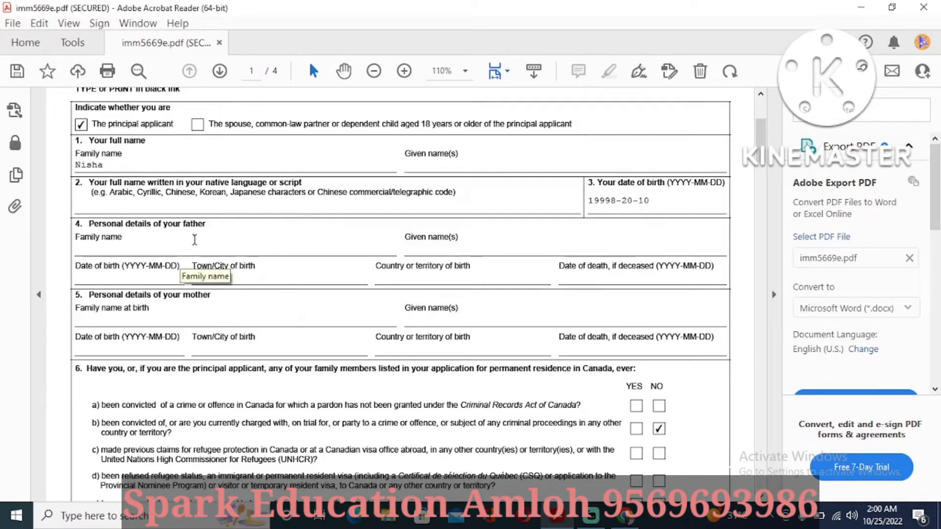
type("meg")
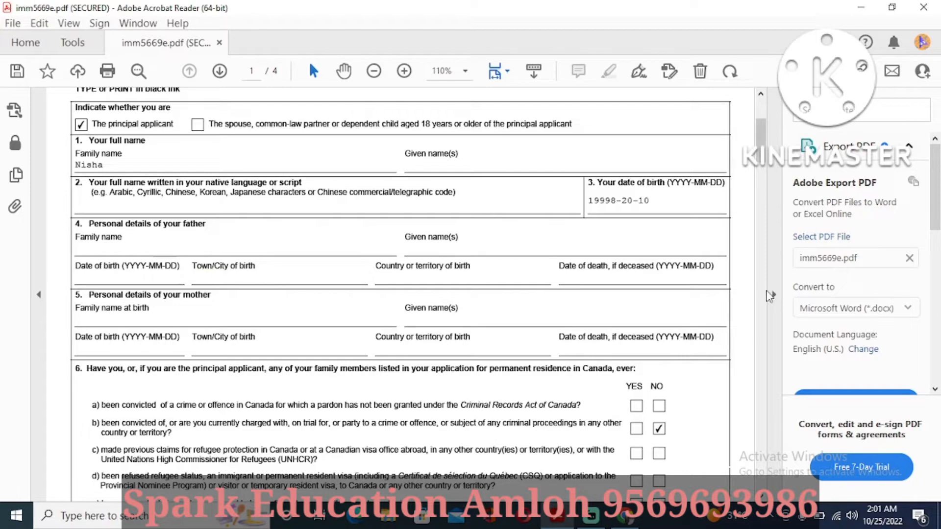
left_click_drag(765, 141, 766, 156)
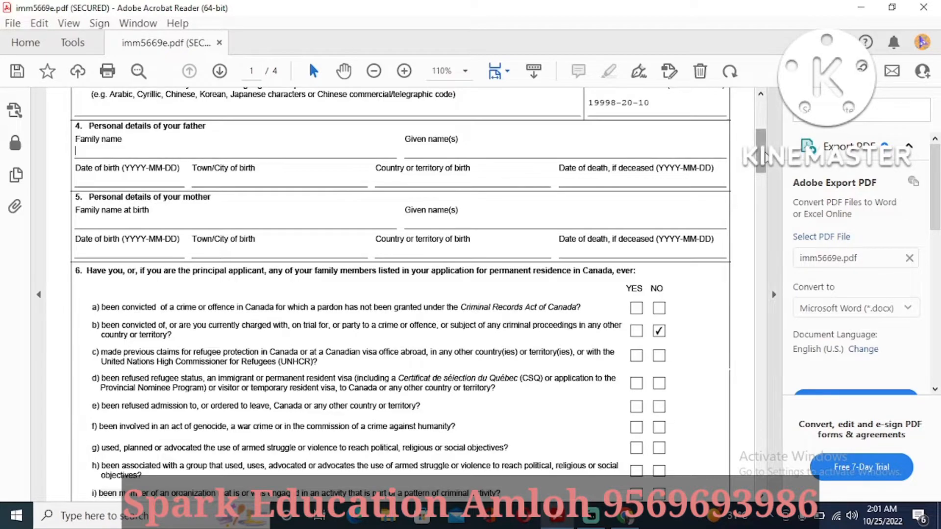
left_click_drag(764, 156, 763, 127)
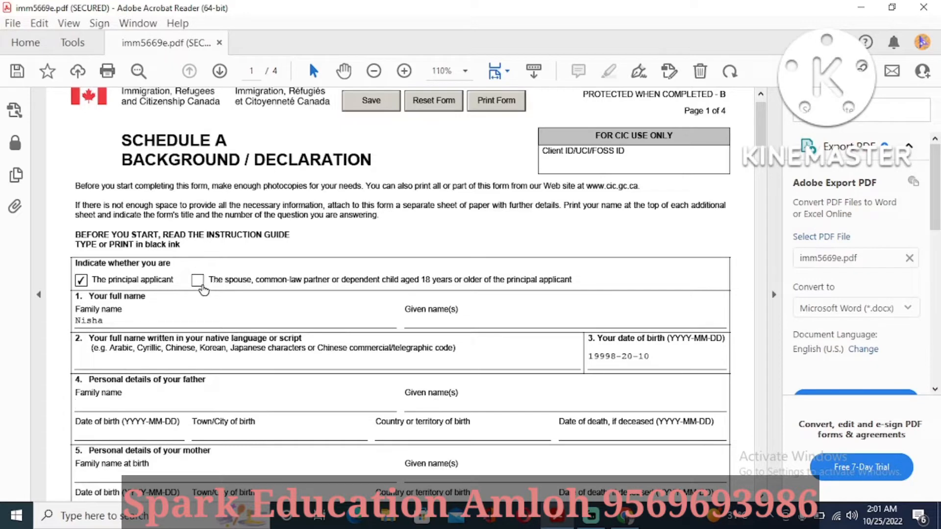
left_click(166, 392)
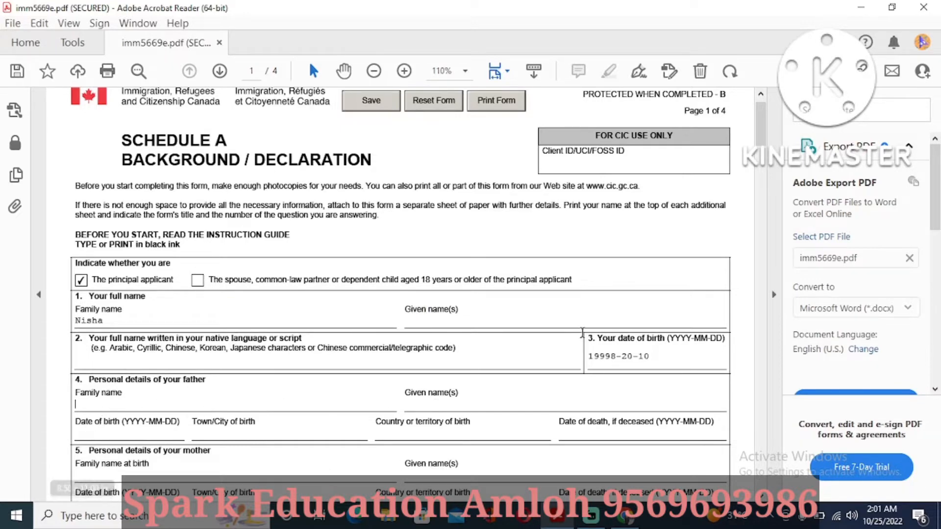
Answer No to question 6 items a (criminal conviction in Canada) and c (previous refugee protection claims).
left_click_drag(763, 128, 766, 159)
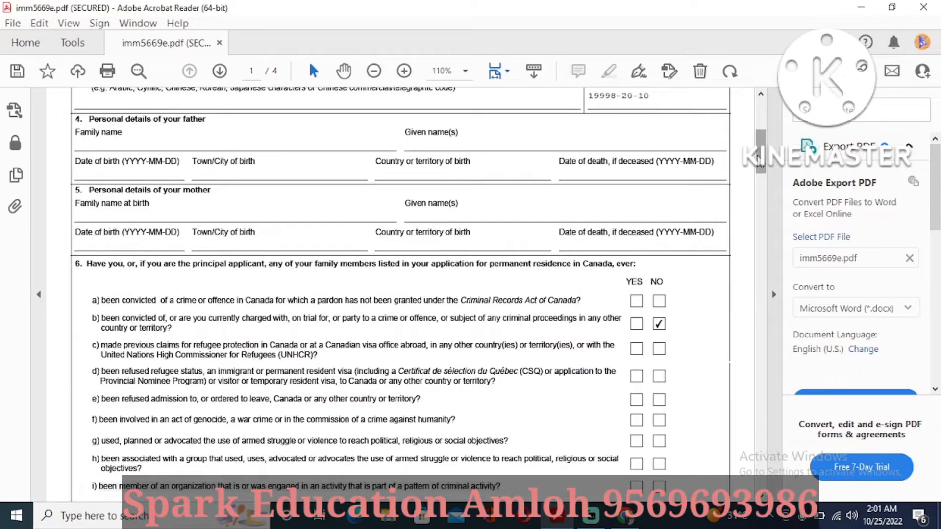
left_click_drag(759, 157, 760, 169)
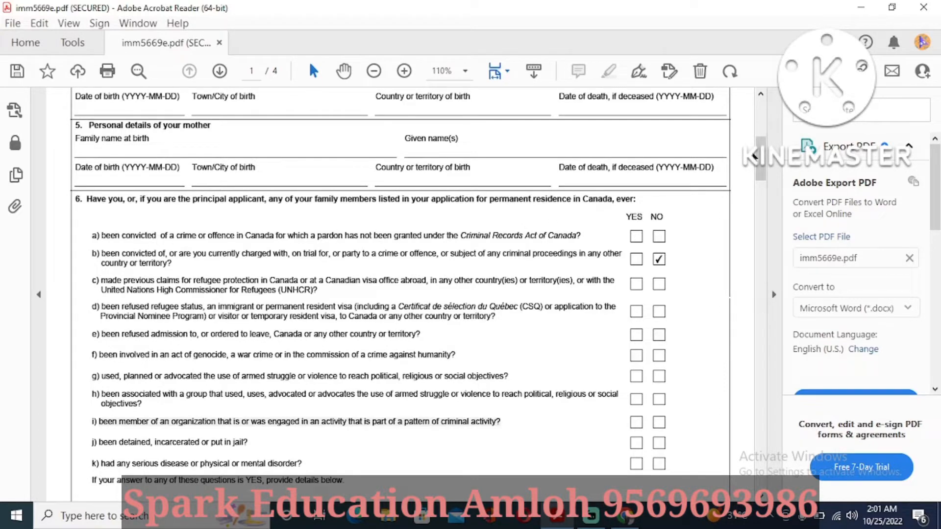
left_click_drag(763, 154, 766, 168)
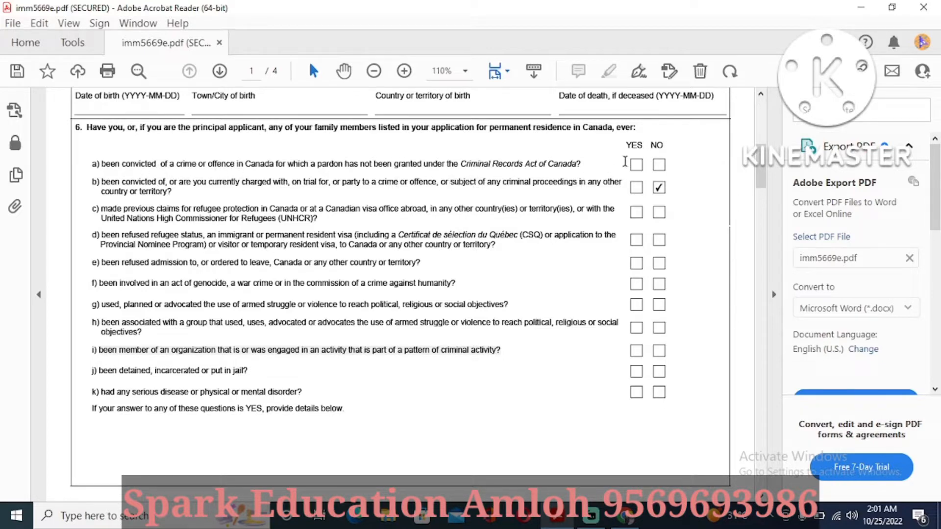
left_click(654, 167)
left_click_drag(758, 170, 758, 172)
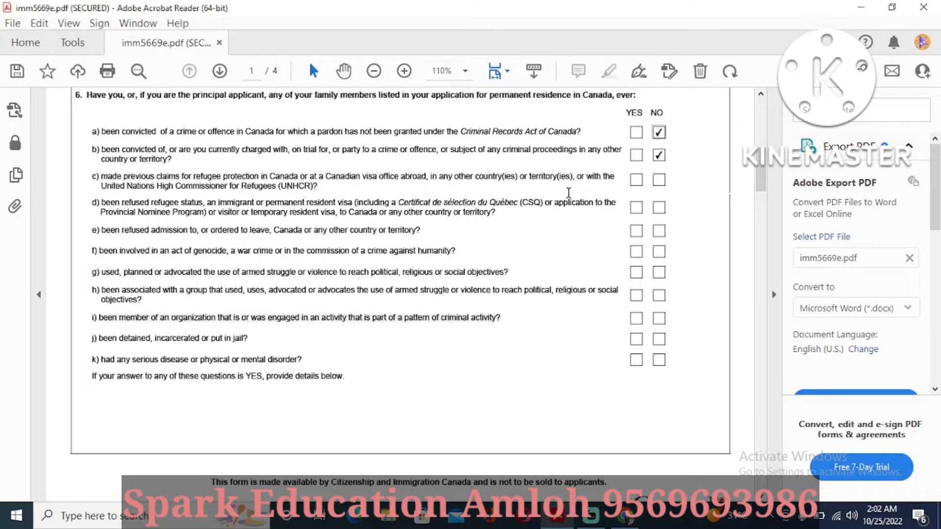
left_click(658, 183)
Answer No to question 6 items d (refused status or visa) and e (refused admission or ordered to leave).
scroll(762, 181, "down", 1)
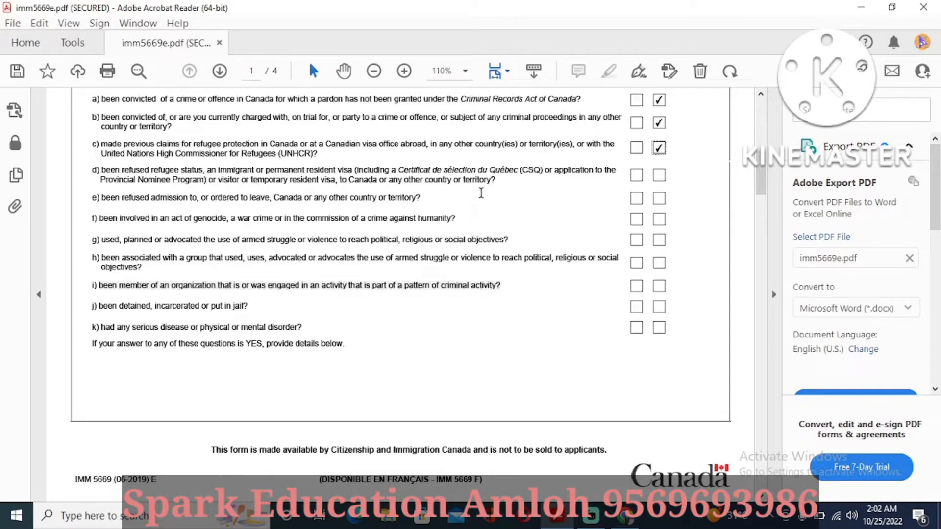
left_click(658, 177)
left_click(636, 177)
left_click(659, 176)
left_click_drag(761, 188, 763, 193)
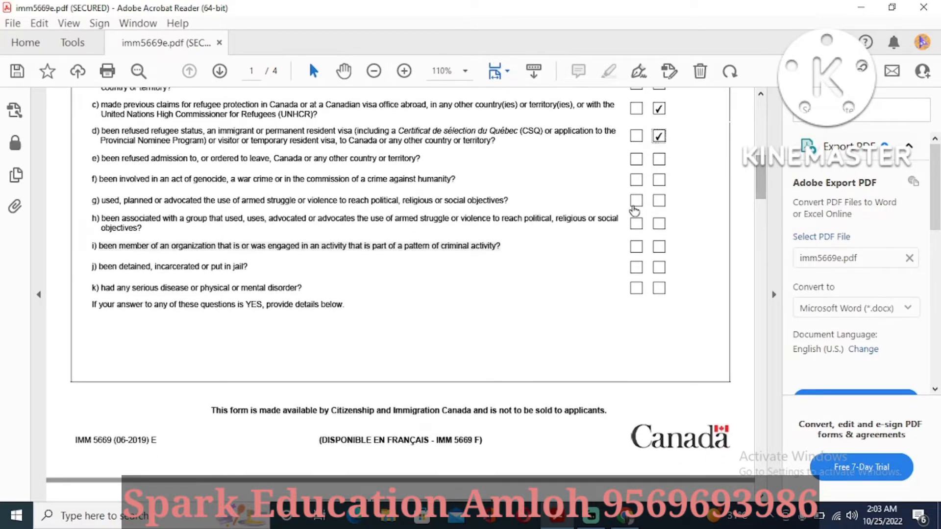
left_click(660, 162)
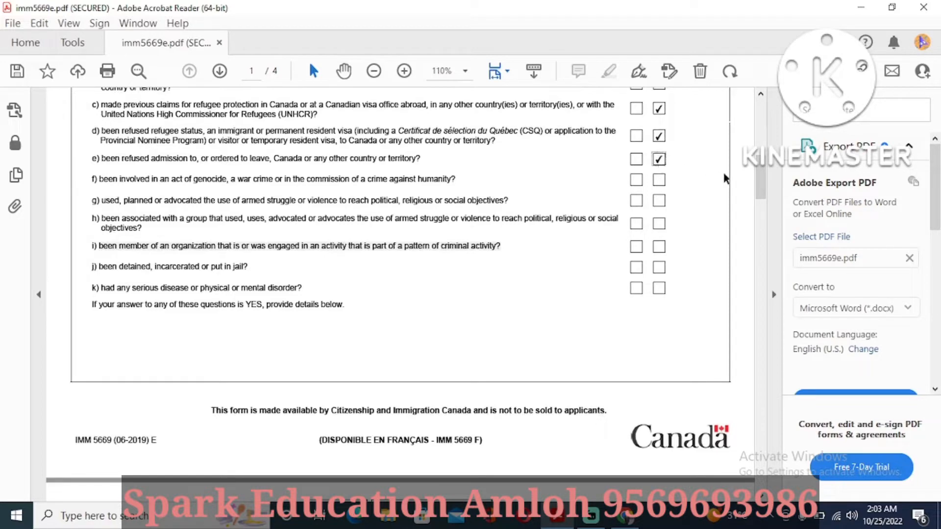
Answer No to the remaining question 6 items, f through k.
left_click_drag(760, 180, 760, 183)
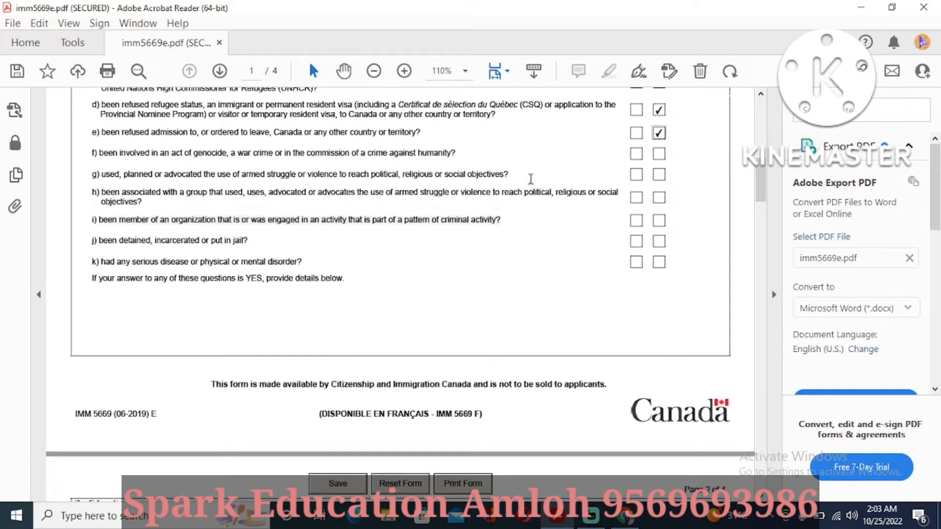
left_click(659, 154)
left_click(663, 177)
left_click(659, 199)
left_click(658, 221)
left_click(659, 242)
left_click(659, 263)
left_click(236, 308)
scroll(762, 169, "up", 5)
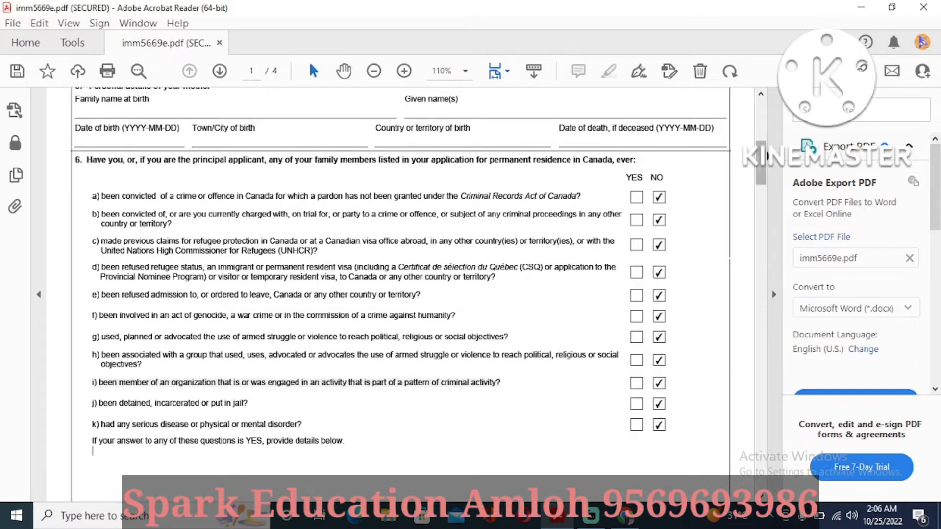
scroll(763, 169, "down", 4)
scroll(765, 169, "down", 3)
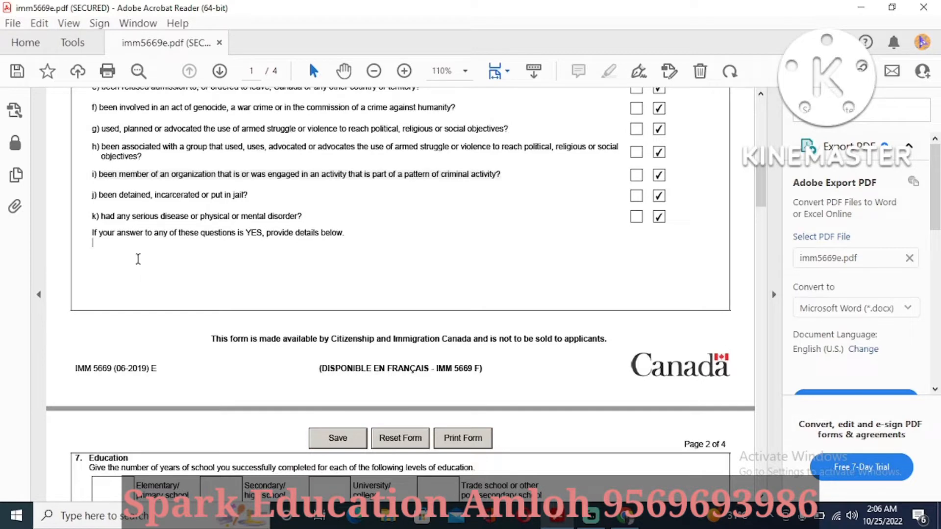
type("hbvbjbvbvj")
key("BackSpace")
key("BackSpace")
key("BackSpace")
key("BackSpace")
key("BackSpace")
key("BackSpace")
key("BackSpace")
key("BackSpace")
key("BackSpace")
key("BackSpace")
Set the completed years of education to 8 for elementary, 4 for secondary and 2 for university/college.
left_click_drag(765, 201, 766, 238)
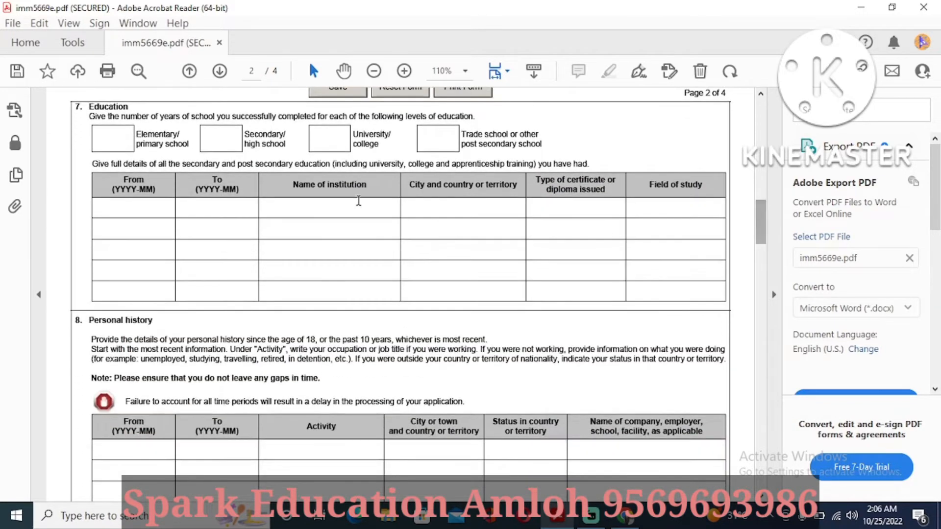
left_click(100, 141)
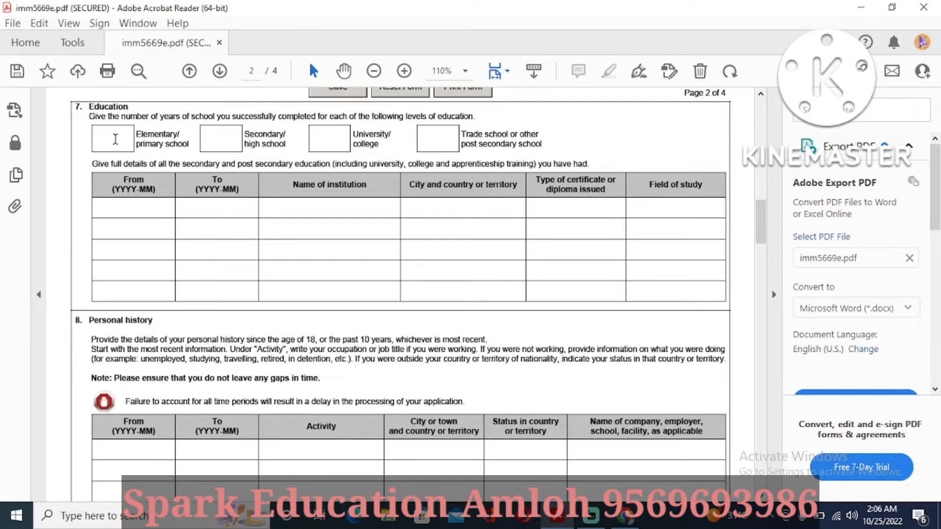
type("8")
left_click(213, 139)
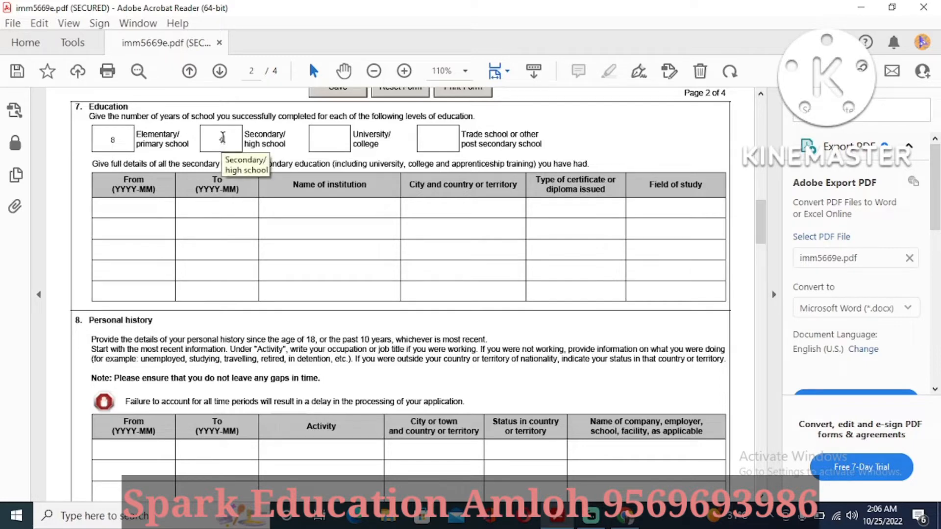
left_click(324, 142)
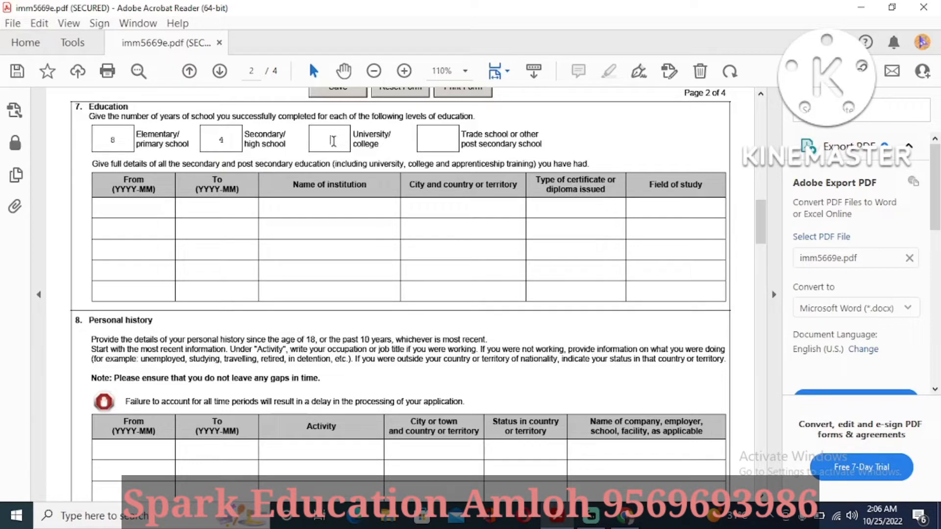
left_click(434, 142)
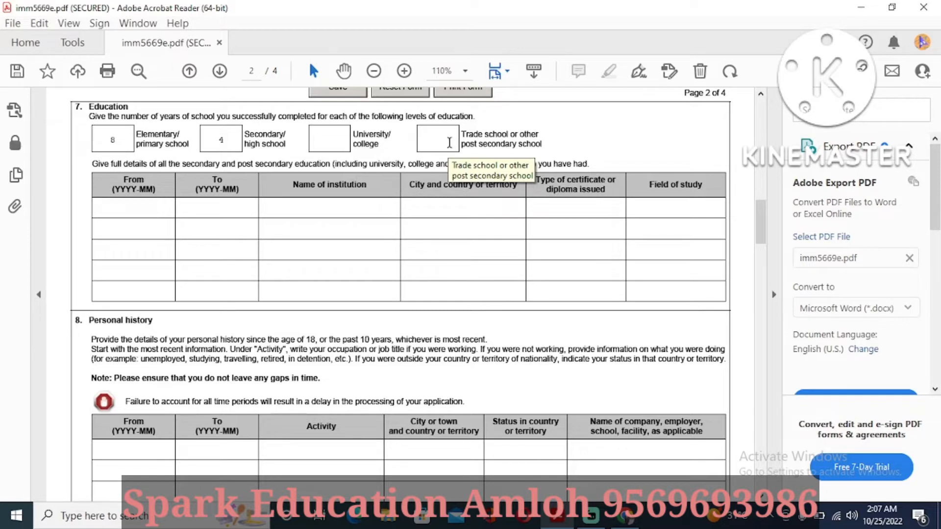
left_click(329, 140)
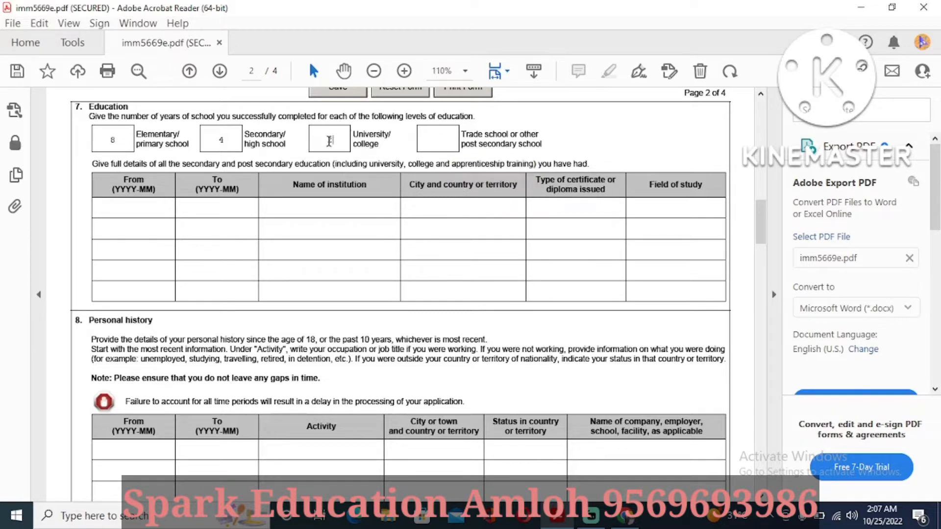
type("2")
In the first education row, enter From 2020-01, To 2022-01 and the institution name "sannngviohio".
left_click(114, 210)
type("2020-01")
left_click(190, 208)
type("2022")
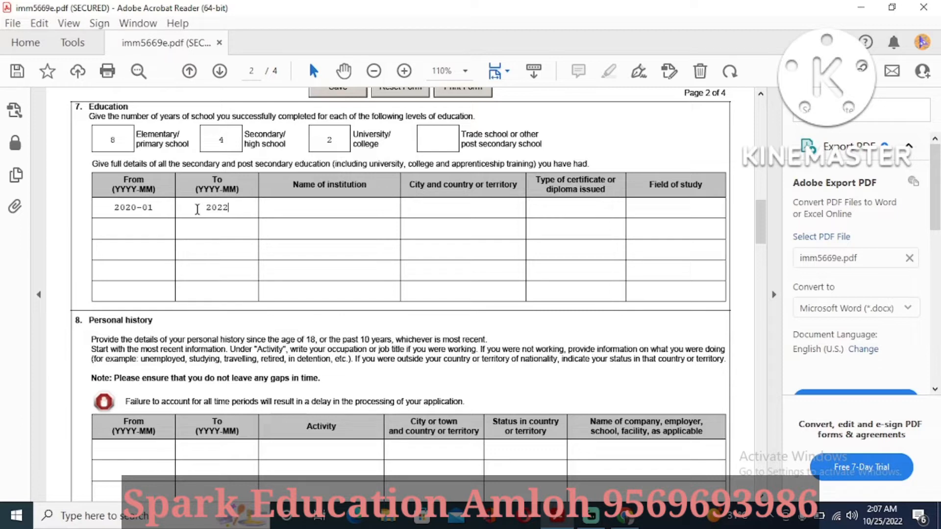
type("-01")
key("Tab")
type("sannngviohio")
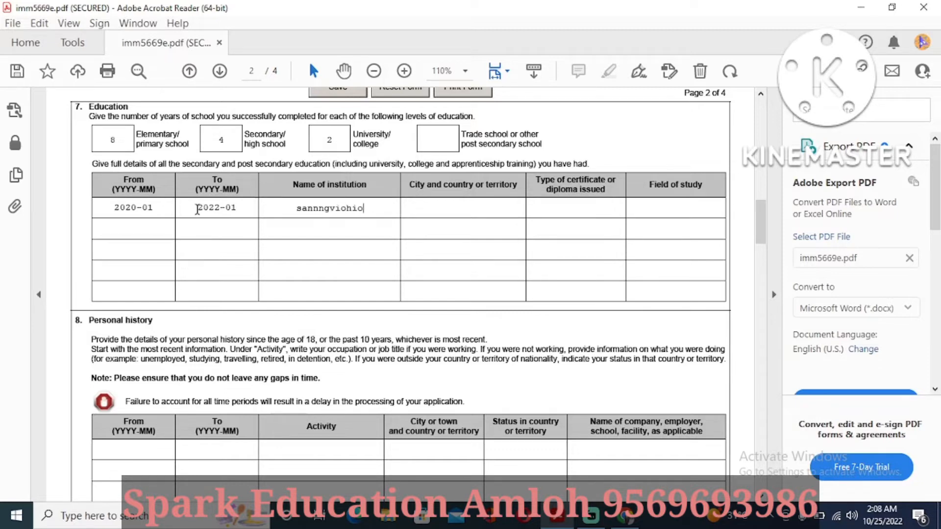
Clear the institution name in the first education row.
type("vnvjbn")
key("BackSpace")
key("BackSpace")
key("BackSpace")
key("BackSpace")
key("BackSpace")
key("BackSpace")
key("BackSpace")
key("BackSpace")
key("BackSpace")
key("BackSpace")
key("BackSpace")
key("BackSpace")
key("BackSpace")
key("BackSpace")
key("BackSpace")
key("BackSpace")
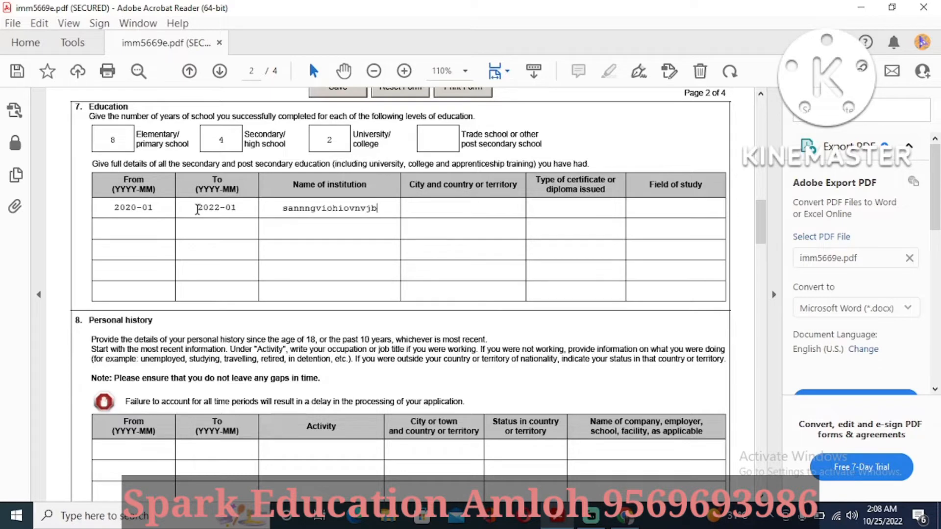
key("BackSpace")
key("BackSpace")
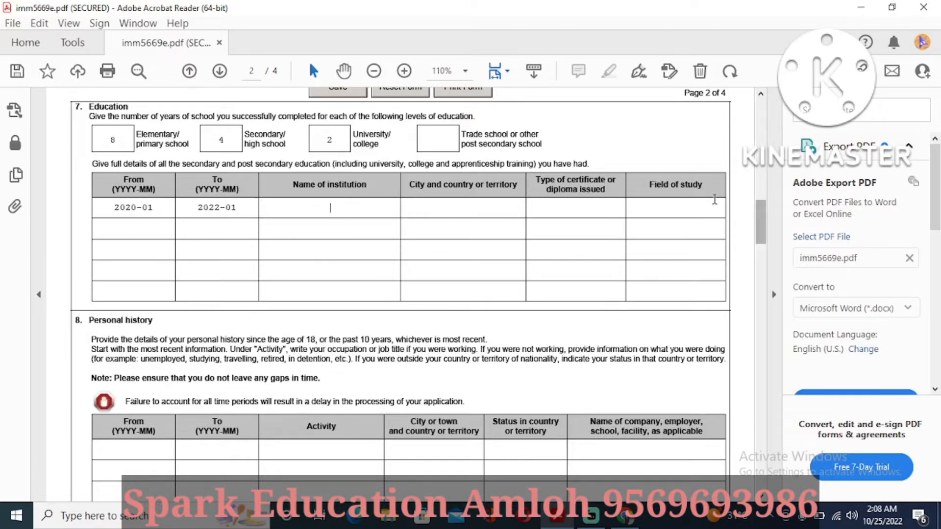
Enter "canada" as the city and country in the first education row.
left_click(328, 212)
type("can")
key("BackSpace")
key("BackSpace")
key("BackSpace")
type("indi")
key("BackSpace")
key("BackSpace")
key("BackSpace")
key("BackSpace")
type("canda")
key("BackSpace")
type("a")
left_click(554, 212)
type("office admin")
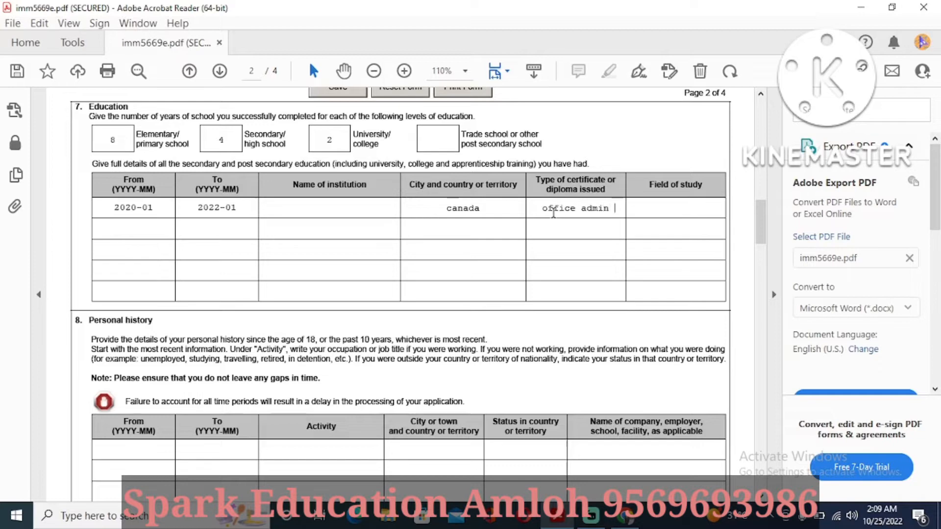
key("Tab")
key("shift+Tab")
key("BackSpace")
key("BackSpace")
key("BackSpace")
key("BackSpace")
key("BackSpace")
key("BackSpace")
key("BackSpace")
key("BackSpace")
key("BackSpace")
key("BackSpace")
key("BackSpace")
key("BackSpace")
In the first education row, enter "graduation" as the certificate type and "office admin" as the field of study.
type("graduation")
key("Tab")
type("office")
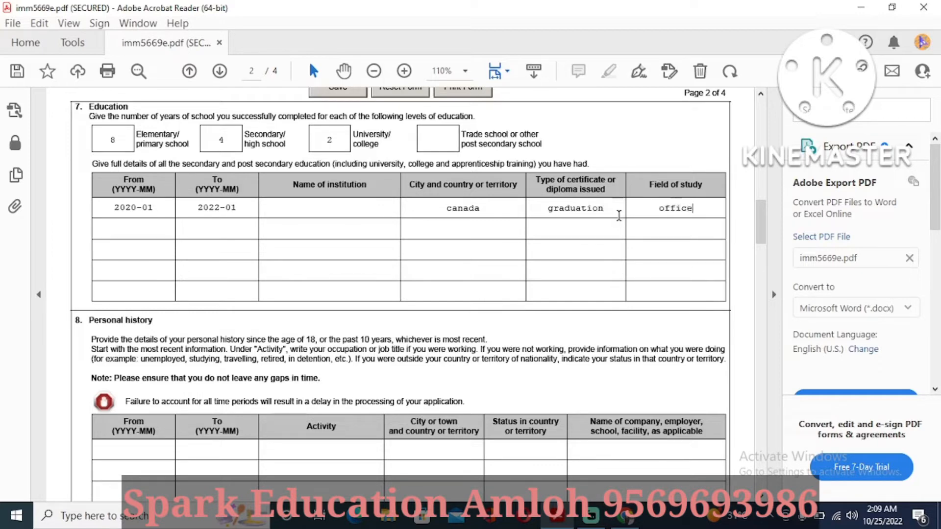
type(" admin")
Enter the certificate type "school certificat" in the second education row and "metric" in the third.
left_click(142, 227)
type("school")
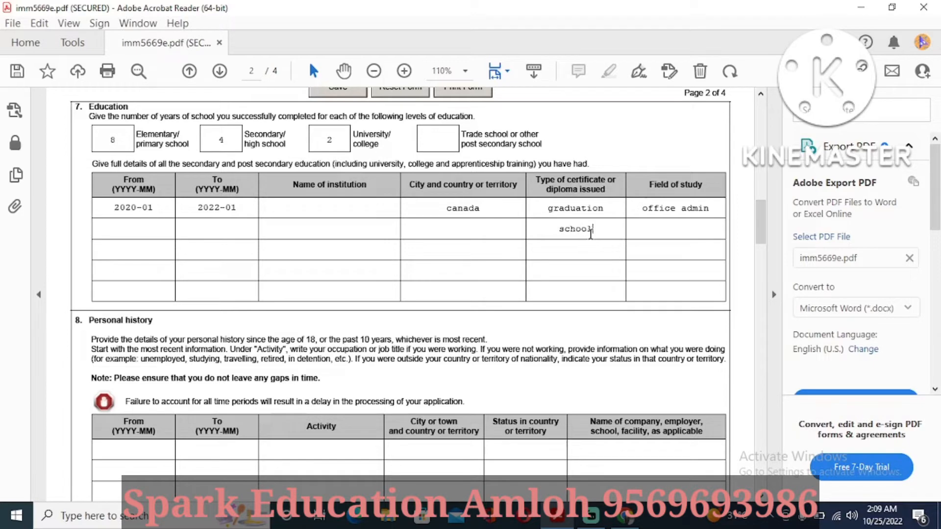
type(" certificat")
left_click(579, 252)
type("metric")
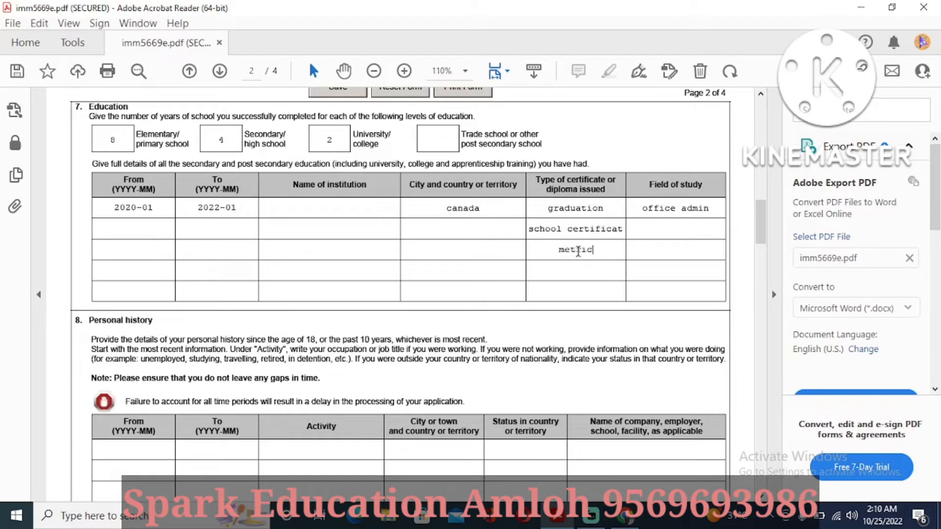
type(" certificat")
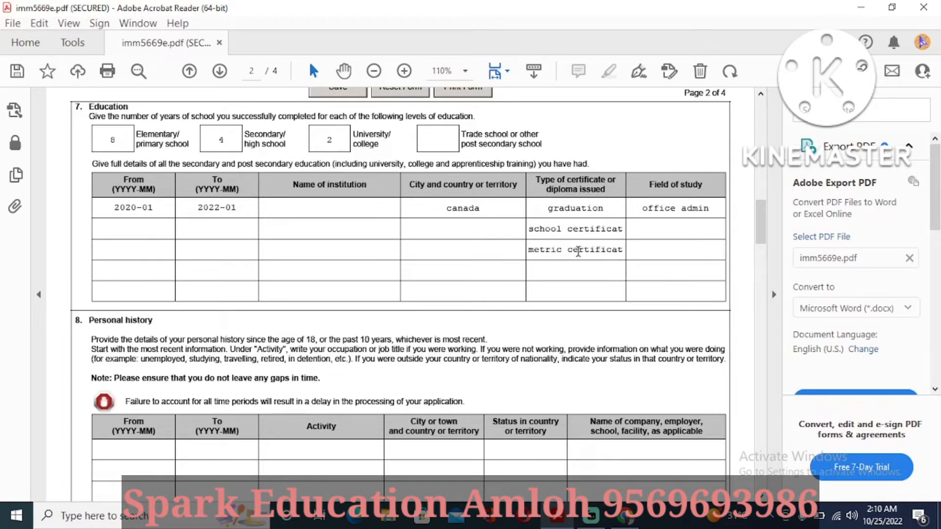
key("BackSpace")
key("BackSpace")
key("BackSpace")
key("BackSpace")
key("BackSpace")
key("BackSpace")
key("BackSpace")
key("BackSpace")
key("BackSpace")
key("BackSpace")
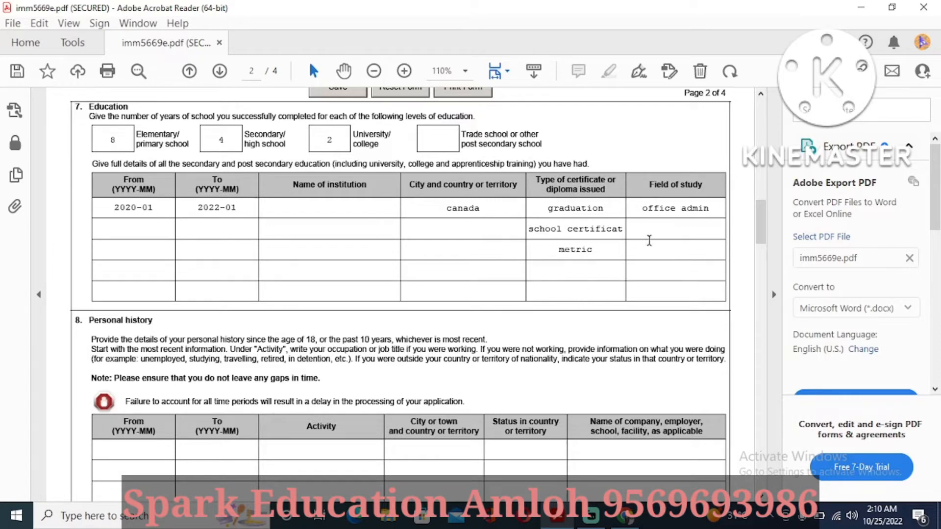
In the first personal history row, enter From 2019-09, To 2022-10 and the activity "manager".
left_click_drag(759, 218, 760, 227)
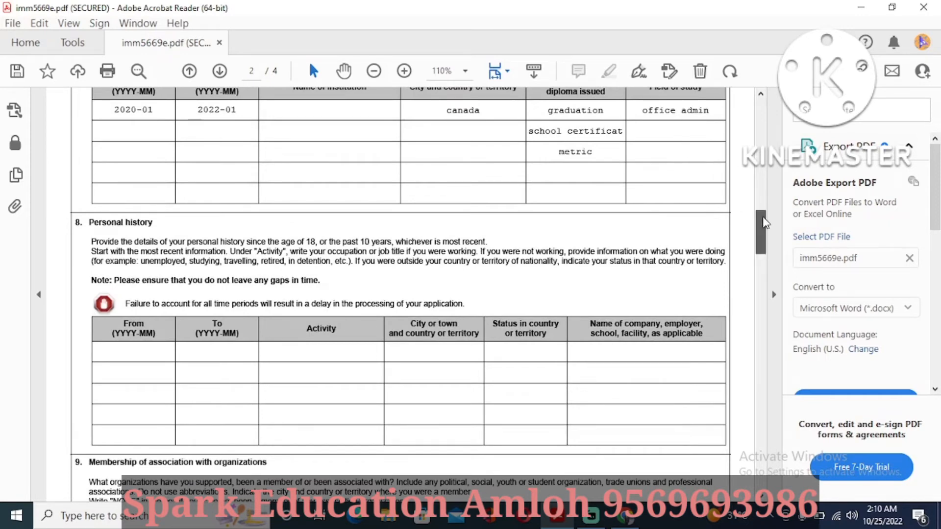
left_click_drag(763, 218, 763, 206)
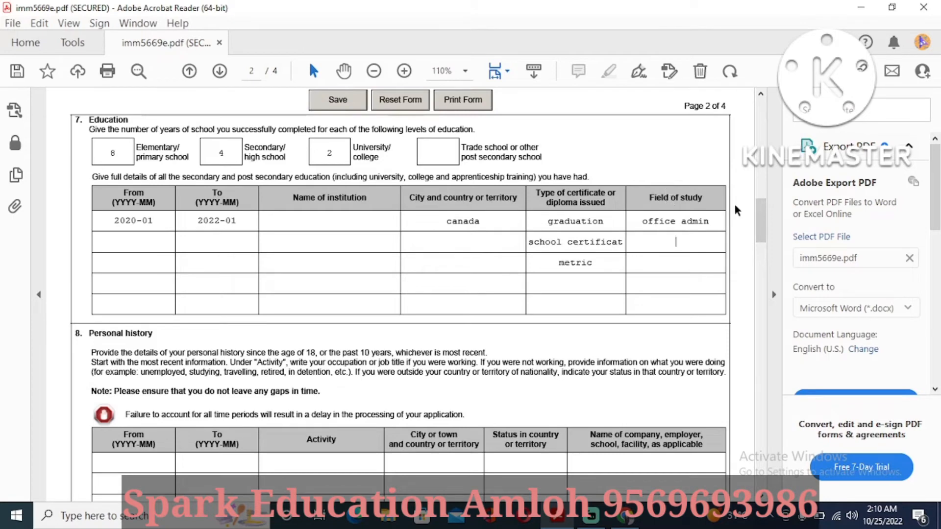
left_click_drag(759, 221, 761, 242)
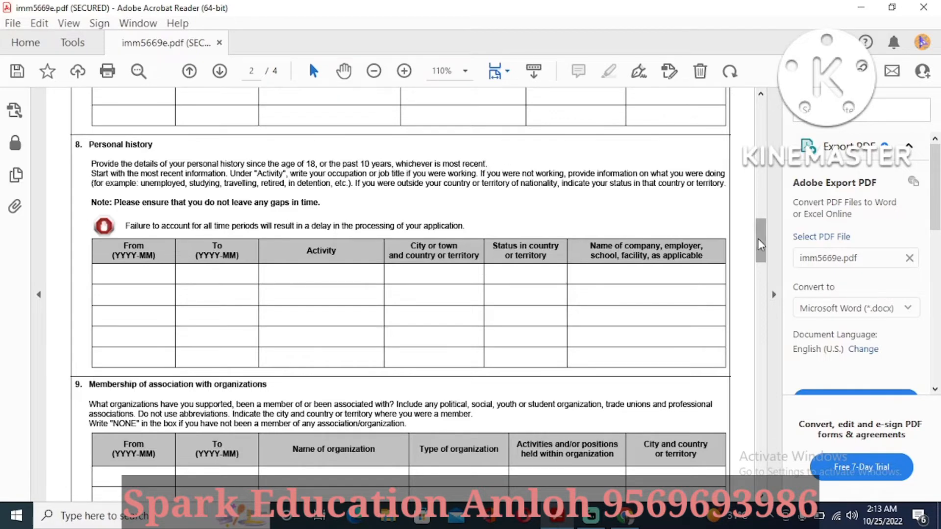
left_click_drag(758, 239, 759, 245)
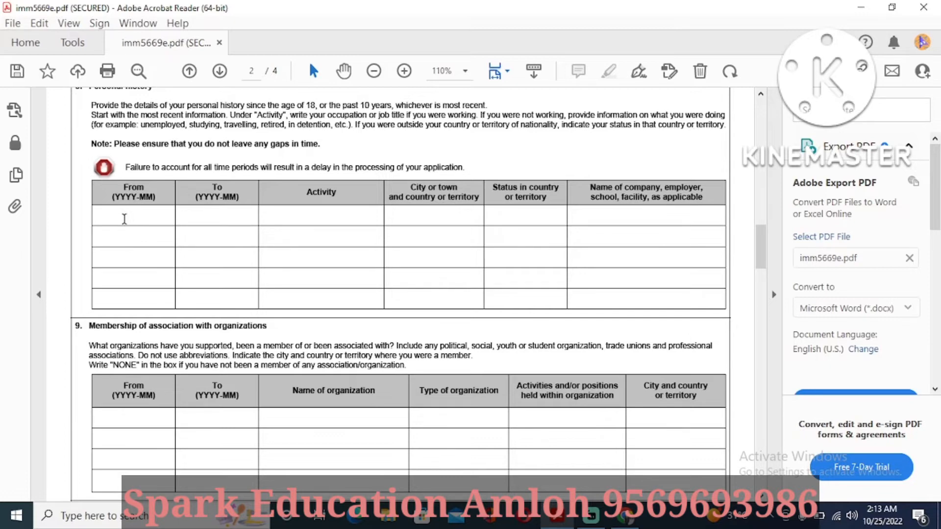
type("2019")
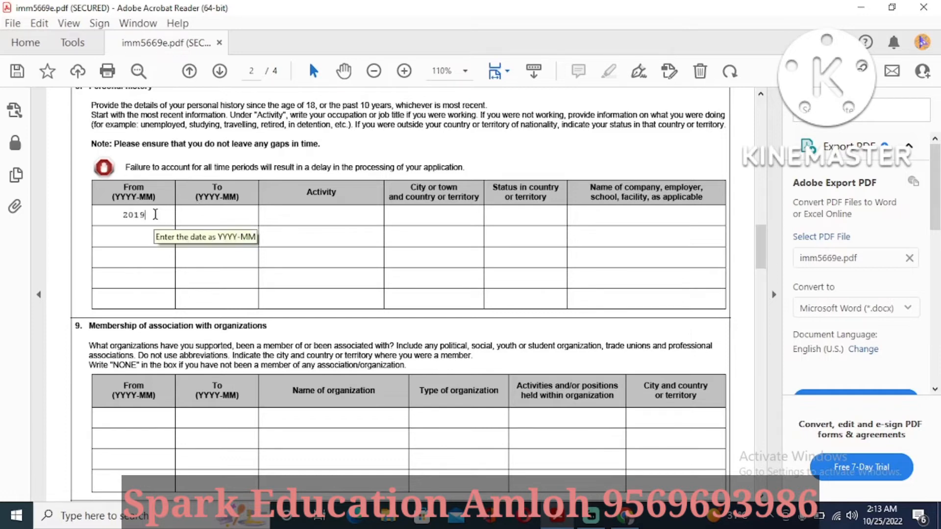
type("-09")
key("Tab")
type("2022")
type("-")
type("10")
type("man")
type("g")
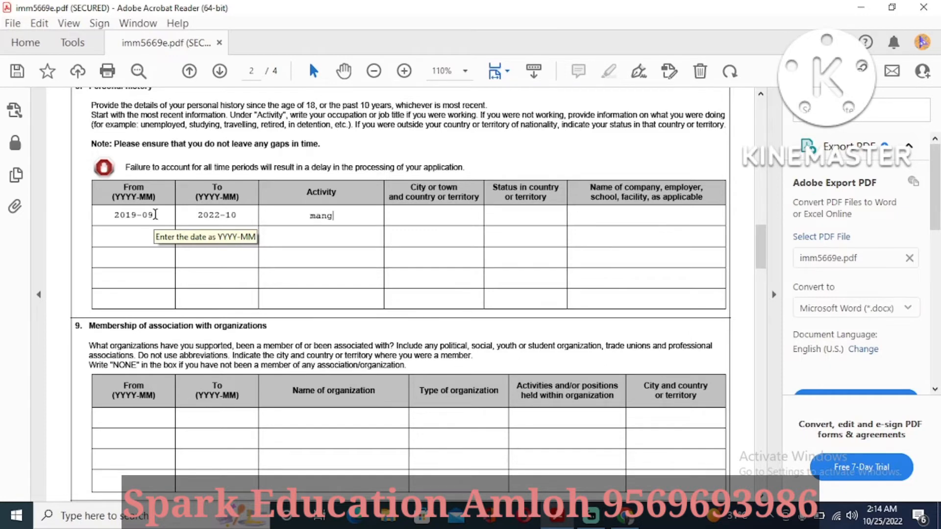
key("BackSpace")
type("ager")
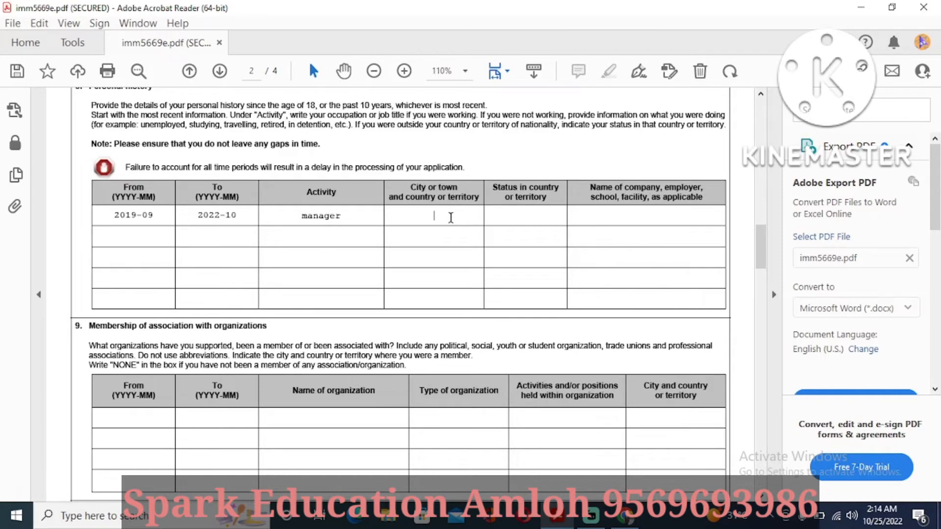
In the first personal history row, enter "canada" as the status in country and "nvns" as the city or town.
left_click(513, 216)
type("canada")
key("BackSpace")
key("BackSpace")
type("da")
left_click(429, 223)
type("nvns")
left_click(645, 219)
type("vbnnbv")
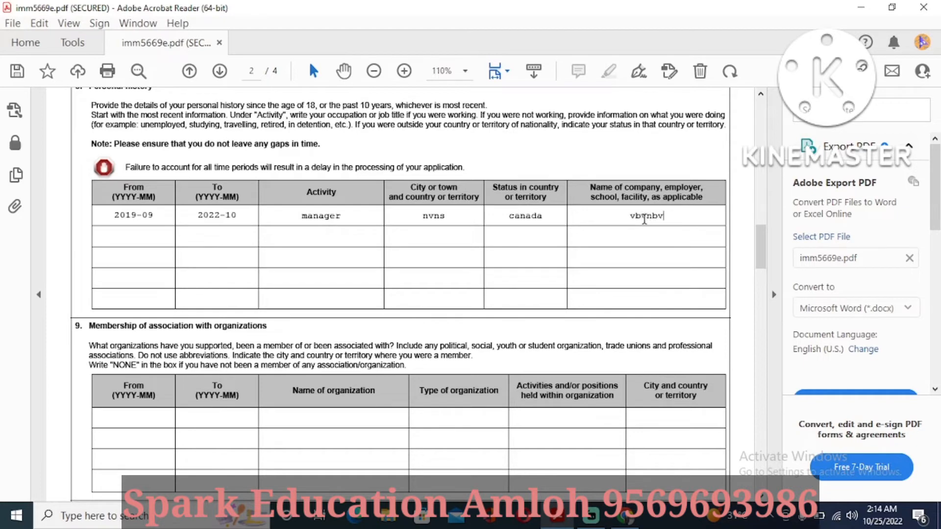
key("BackSpace")
key("BackSpace")
key("BackSpace")
key("BackSpace")
key("BackSpace")
mouse_move(758, 237)
left_mouse_down()
mouse_move(758, 228)
mouse_move(758, 241)
left_mouse_up()
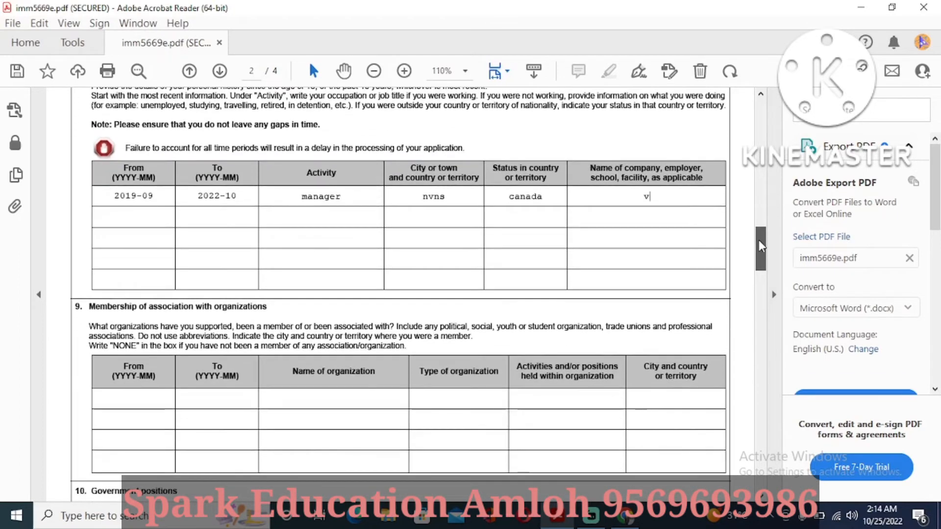
left_click(667, 201)
key("BackSpace")
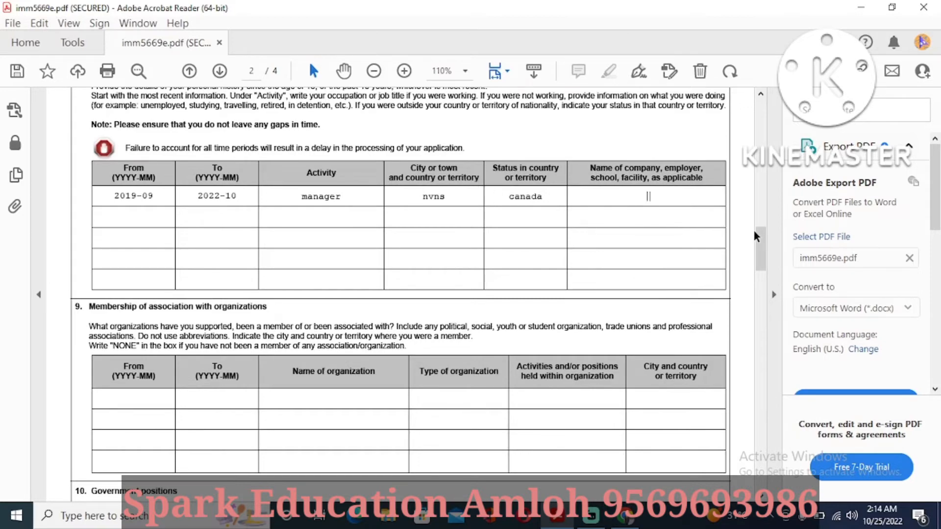
Examine the remaining personal history rows and the fields of question 9, Membership of association with organizations.
left_click_drag(762, 242, 762, 245)
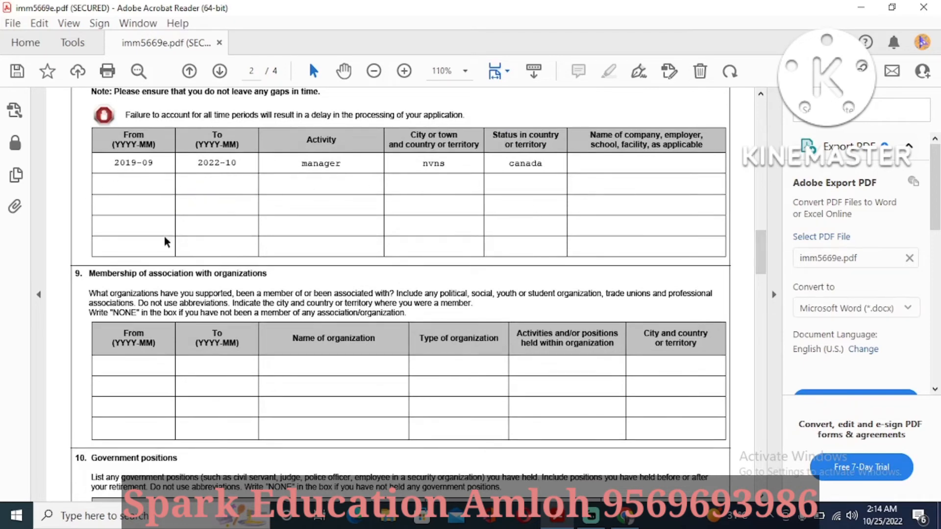
left_click(129, 186)
left_click(129, 224)
left_click_drag(760, 251, 758, 240)
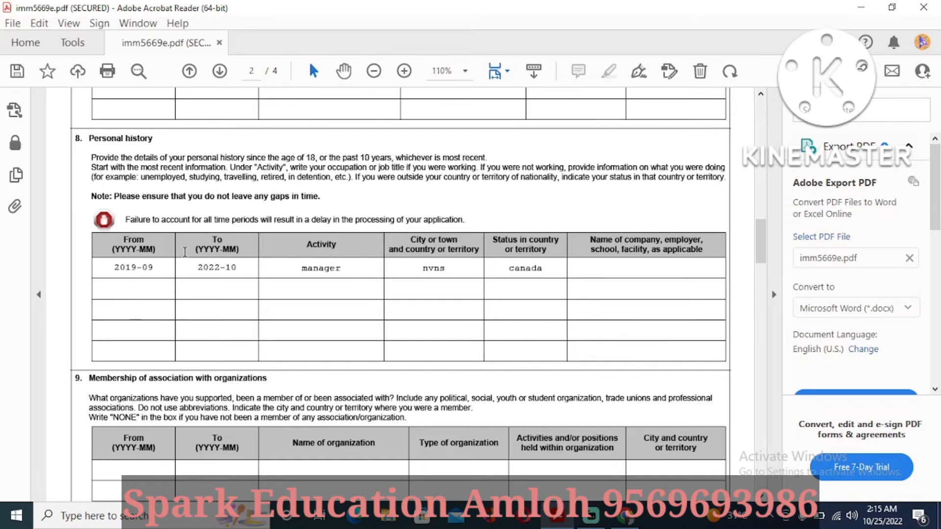
left_click_drag(767, 242, 769, 260)
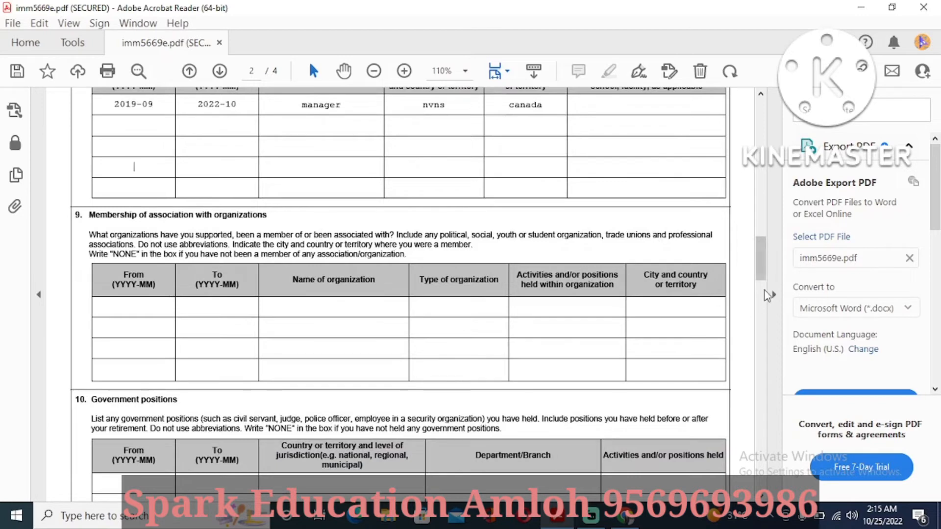
left_click_drag(756, 264, 757, 272)
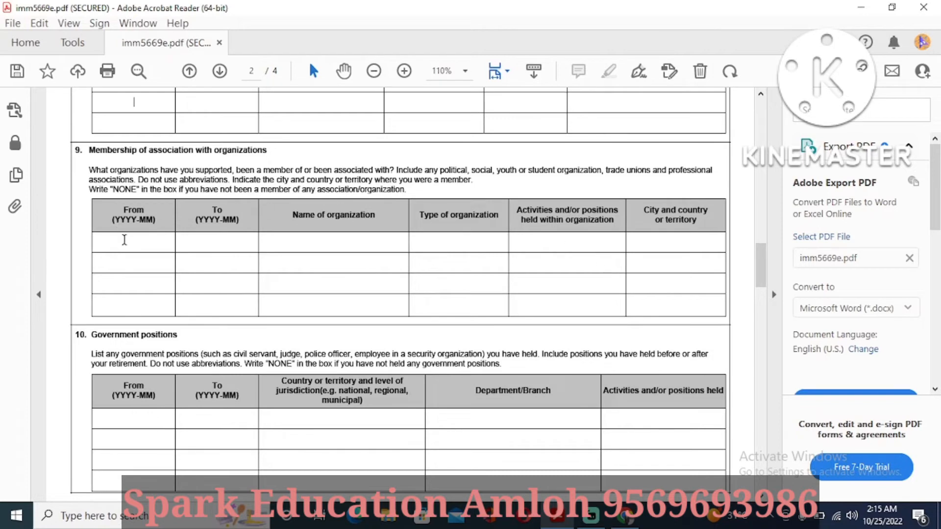
left_click(125, 240)
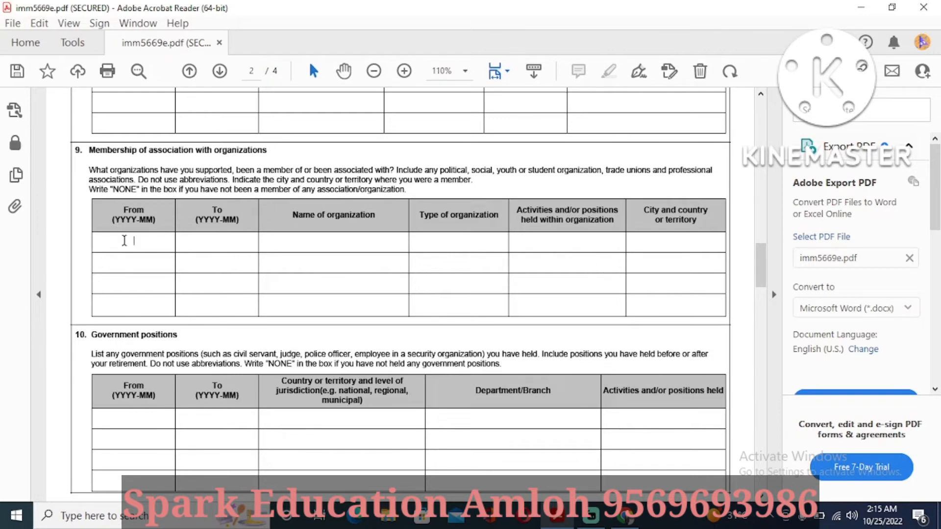
left_click(217, 240)
left_click(342, 249)
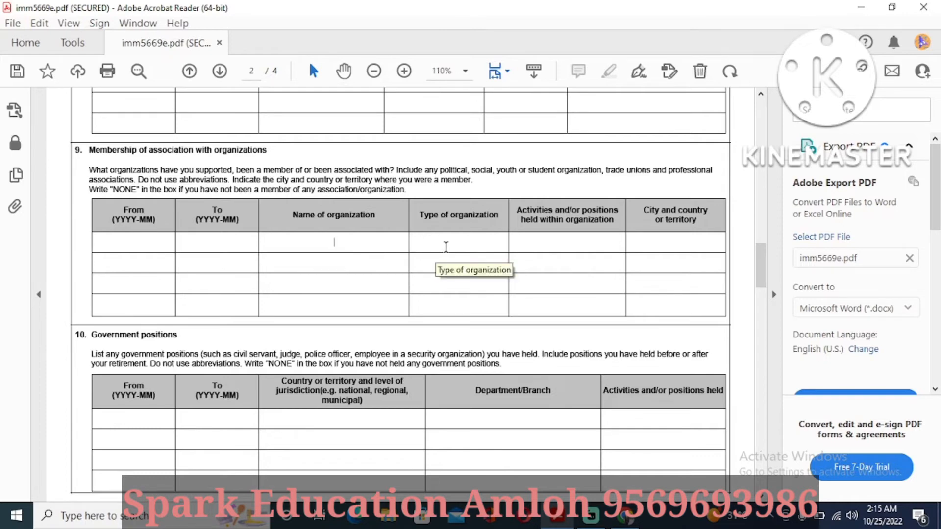
left_click(477, 247)
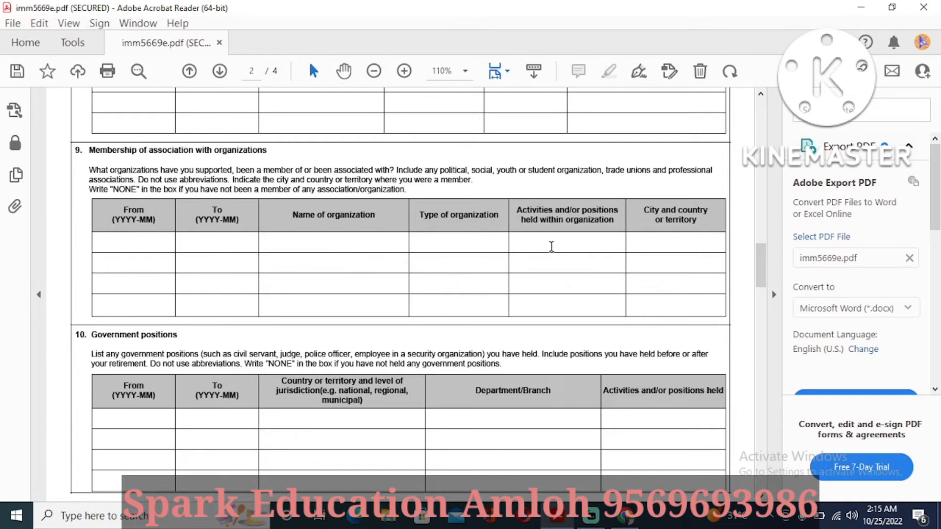
left_click(570, 247)
Collapse the tools pane and examine question 10, Government positions, and the military service section.
left_click_drag(763, 273, 767, 283)
left_click(773, 294)
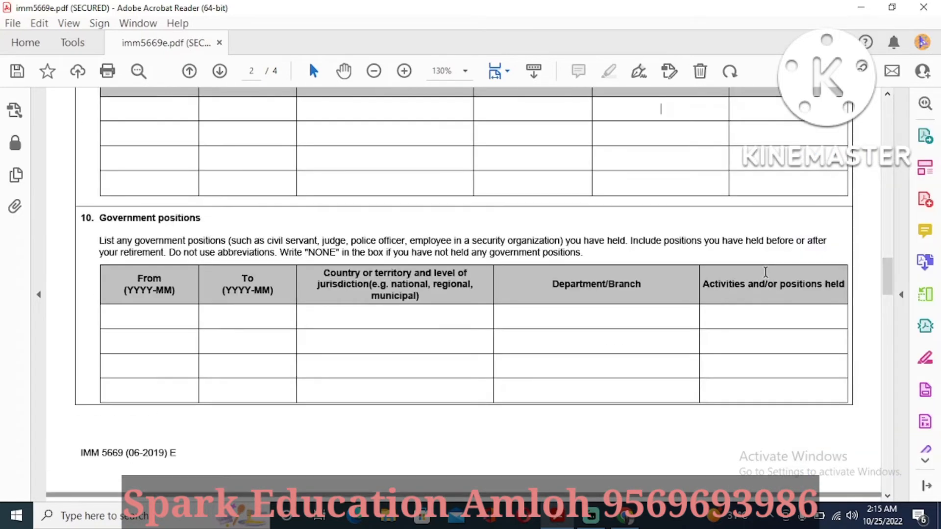
mouse_move(883, 273)
left_mouse_down()
mouse_move(881, 211)
mouse_move(891, 283)
left_mouse_up()
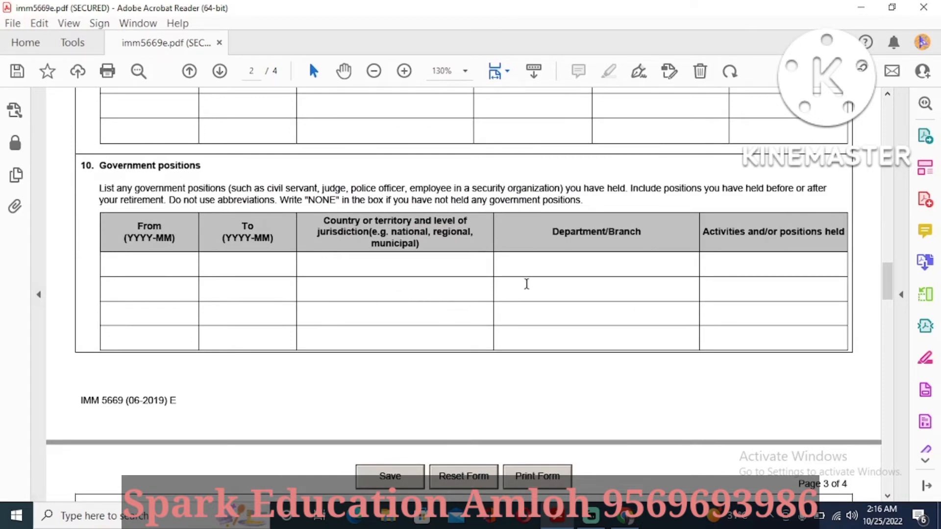
left_click(619, 265)
left_click(835, 265)
left_click_drag(881, 272, 885, 320)
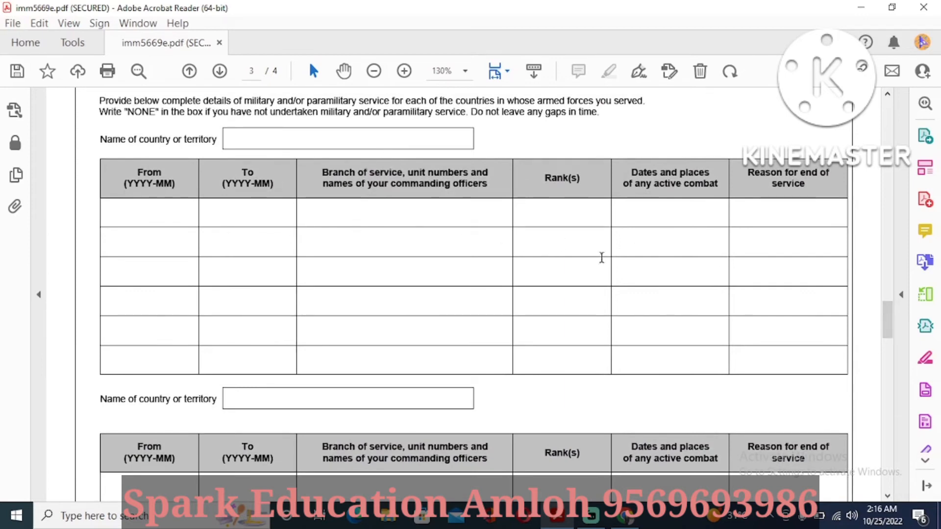
In the first row of question 12, Addresses, enter From 2022-01, To "present" and the province "punjab".
left_click_drag(885, 310, 898, 366)
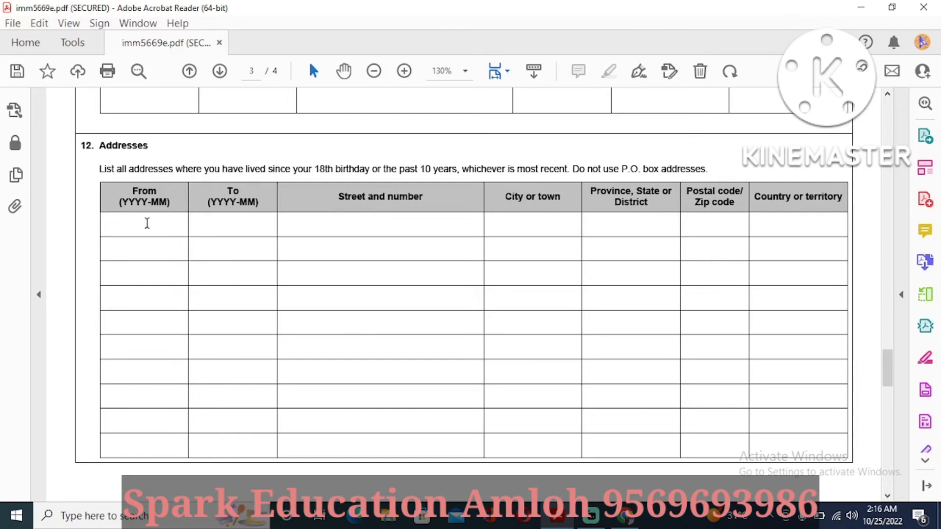
type("022-01")
key("Tab")
type("present")
left_click(147, 224)
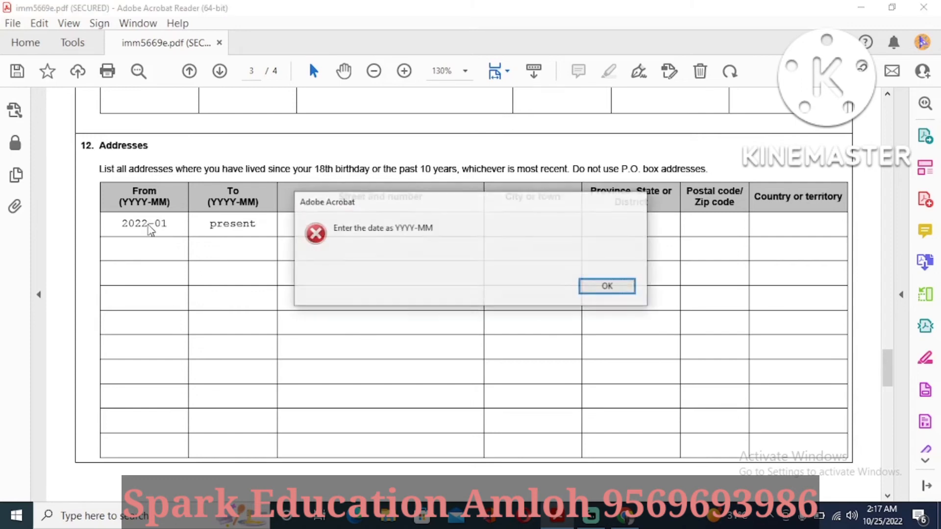
left_click(618, 287)
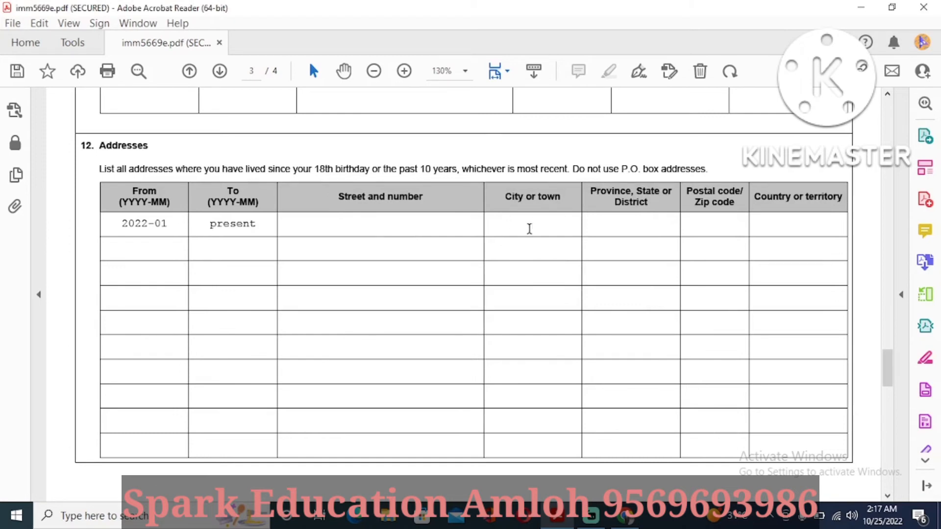
type("punjab")
key("Tab")
type("544534")
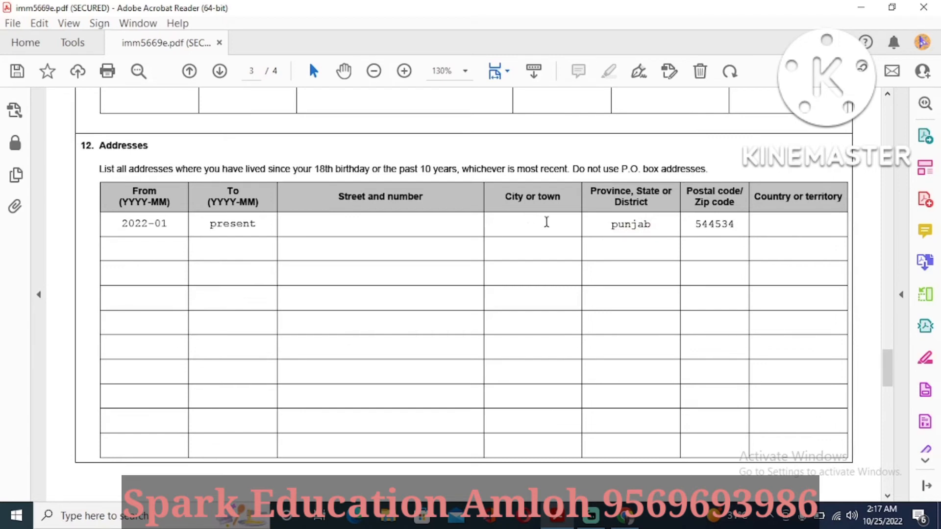
key("BackSpace")
key("BackSpace")
key("BackSpace")
key("BackSpace")
key("BackSpace")
Enter "india" as the country in the first address row.
left_click(813, 216)
type("india")
key("Tab")
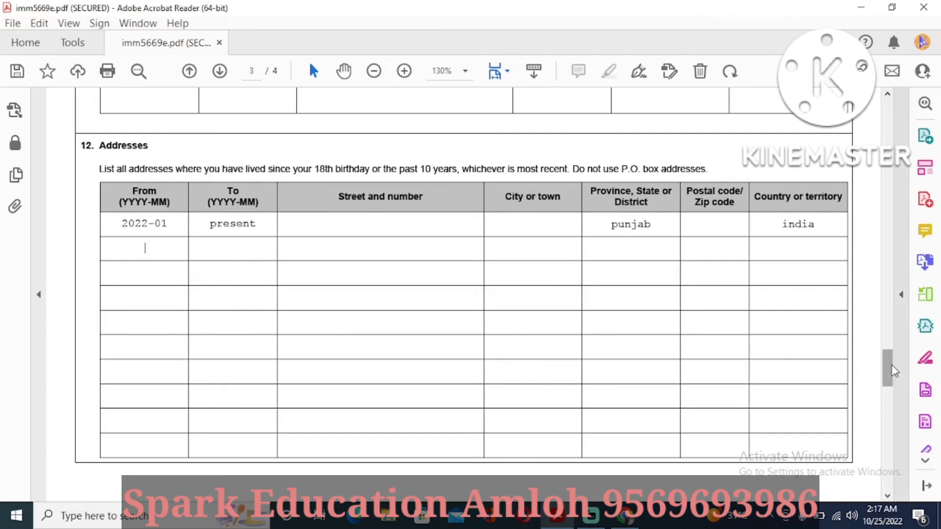
Review the applicant, interpreter and solemn declarations on page 4, and return to the form's first page.
left_click_drag(892, 371, 896, 414)
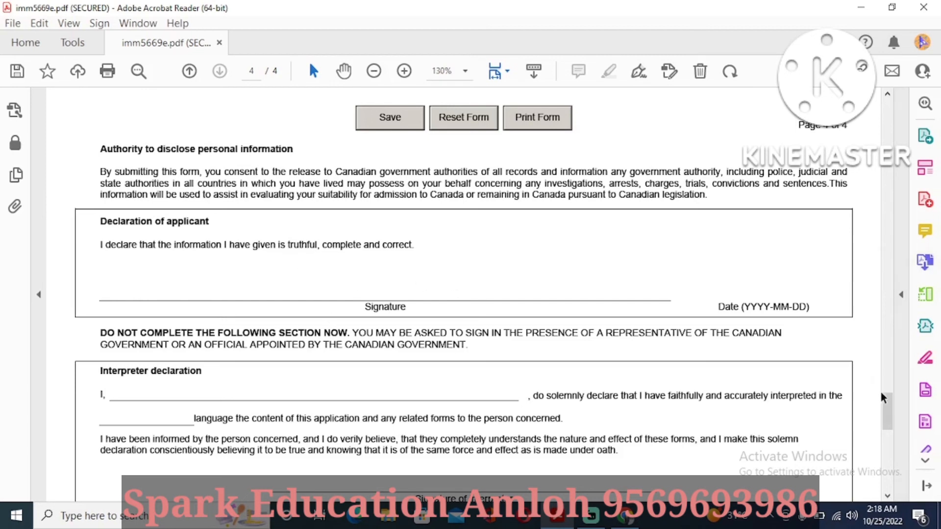
left_click_drag(884, 402, 883, 410)
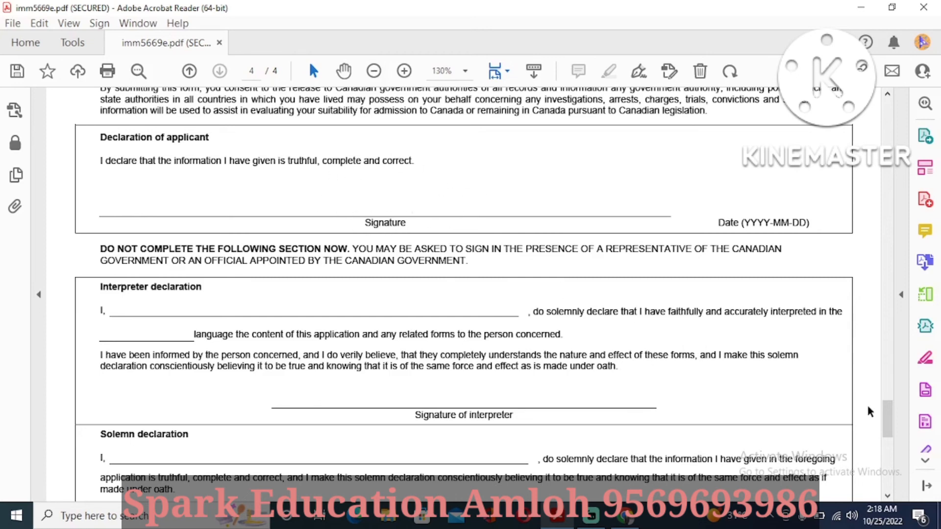
left_click_drag(887, 413, 888, 424)
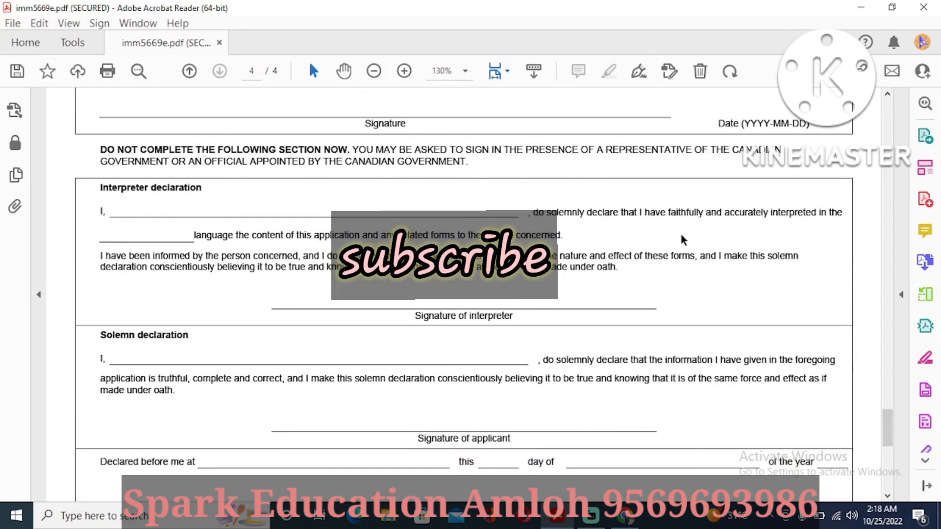
mouse_move(883, 416)
left_mouse_down()
mouse_move(884, 444)
mouse_move(885, 110)
left_mouse_up()
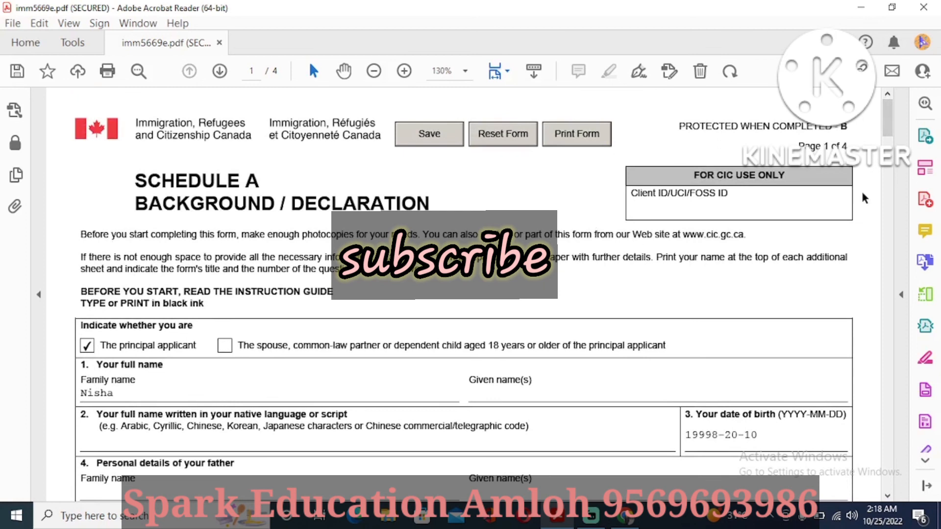
scroll(889, 125, "down", 2)
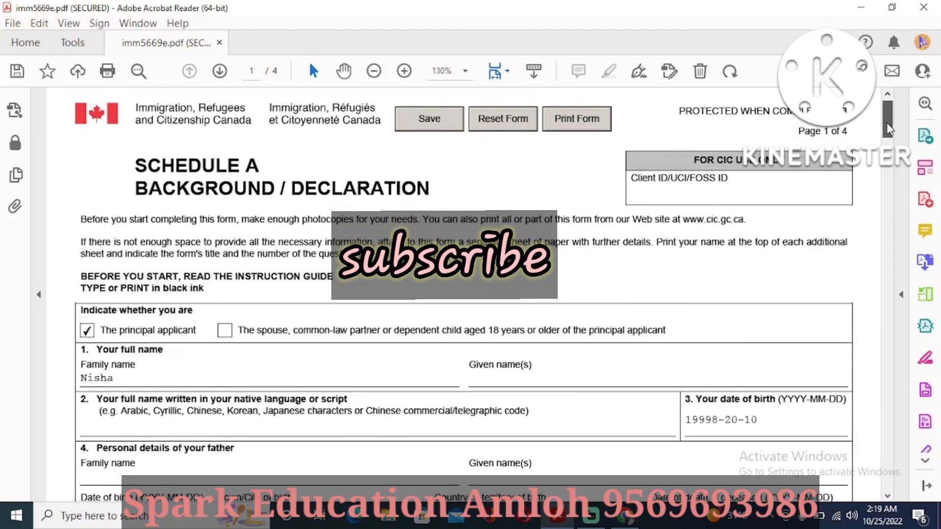